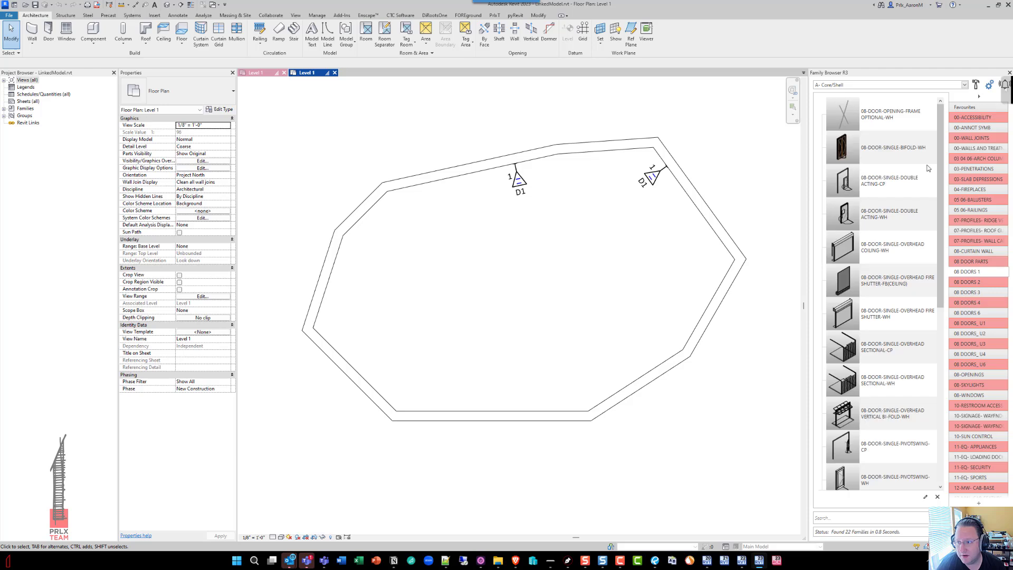
- Start placing the 08-DOOR-SINGLE-SWING-WH door family and load 00-TAG-DOOR-MARK.rfa from the 00-ANNOTATIONS folder as its tag
scroll(913, 411, down, 5)
drag(878, 466, 499, 306)
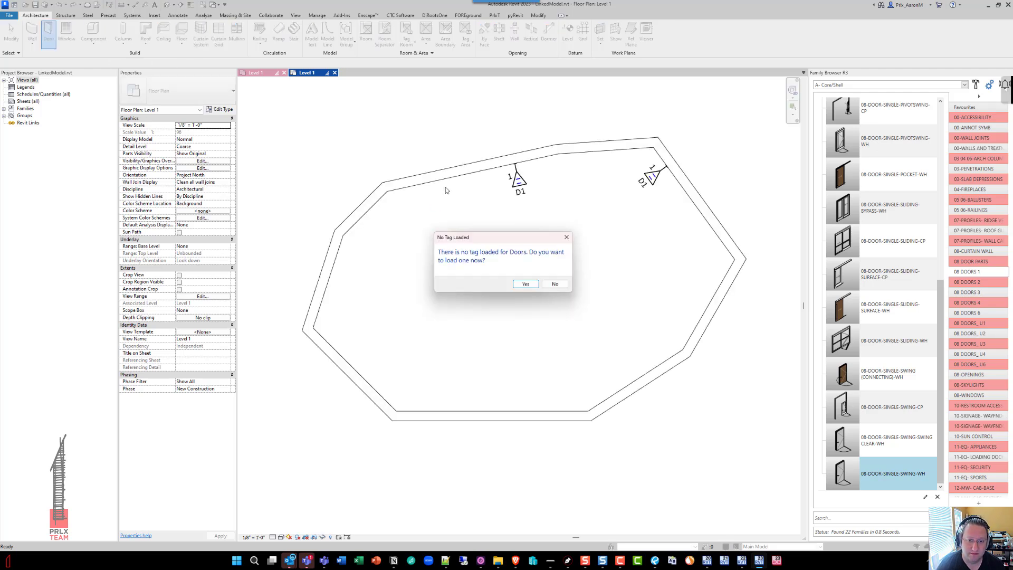
click(527, 285)
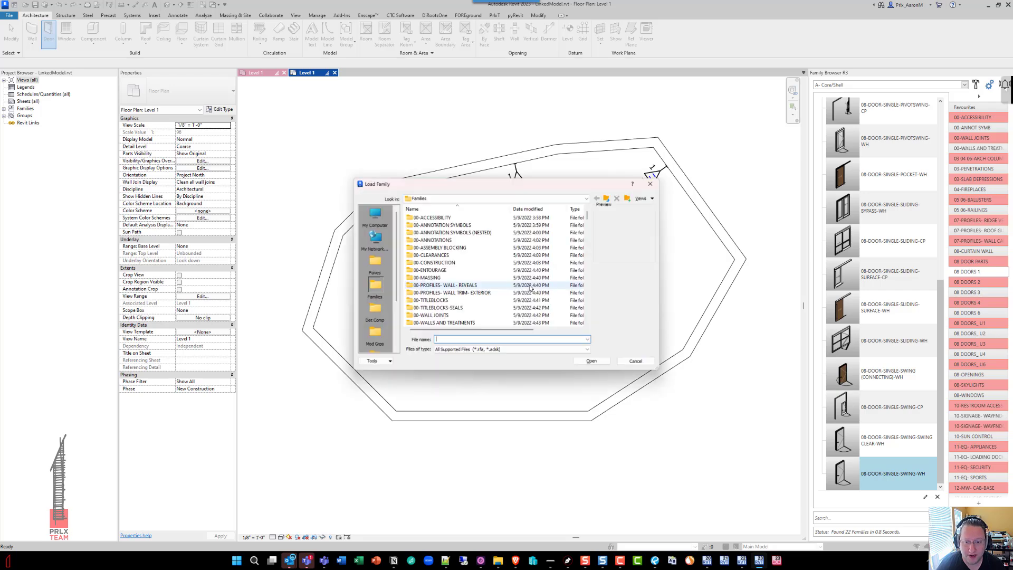
double_click(435, 240)
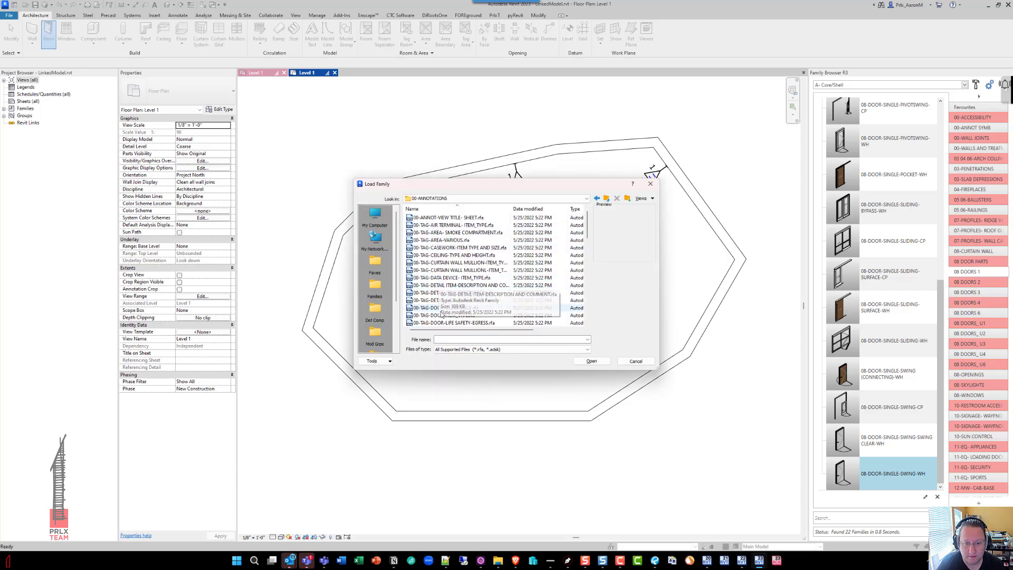
click(445, 323)
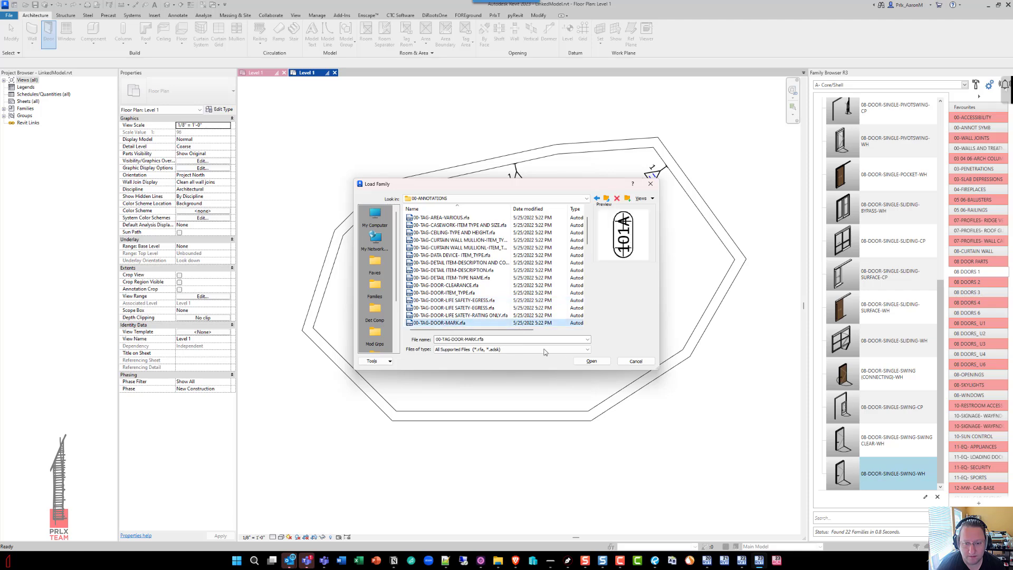
click(592, 361)
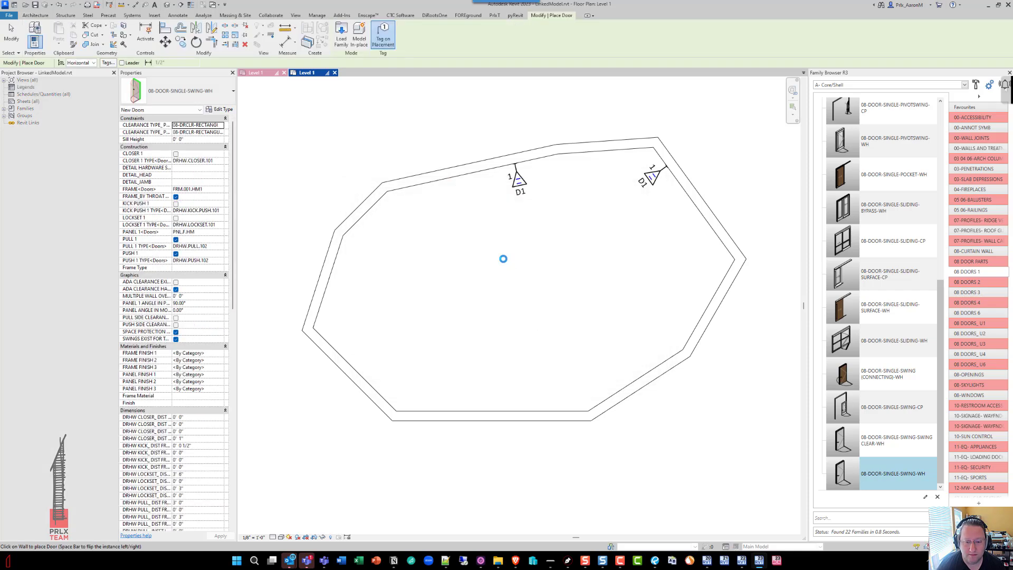
- Place one tagged single-swing door in the horizontal wall along the building's lower edge, swinging outward
click(488, 333)
middle_drag(488, 334, 488, 283)
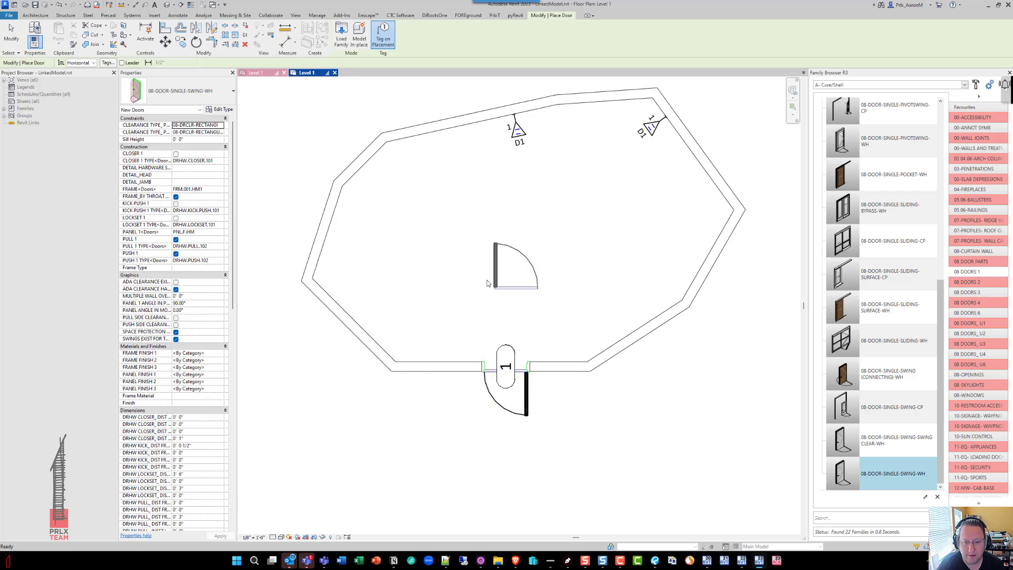
key(Escape)
key(Escape)
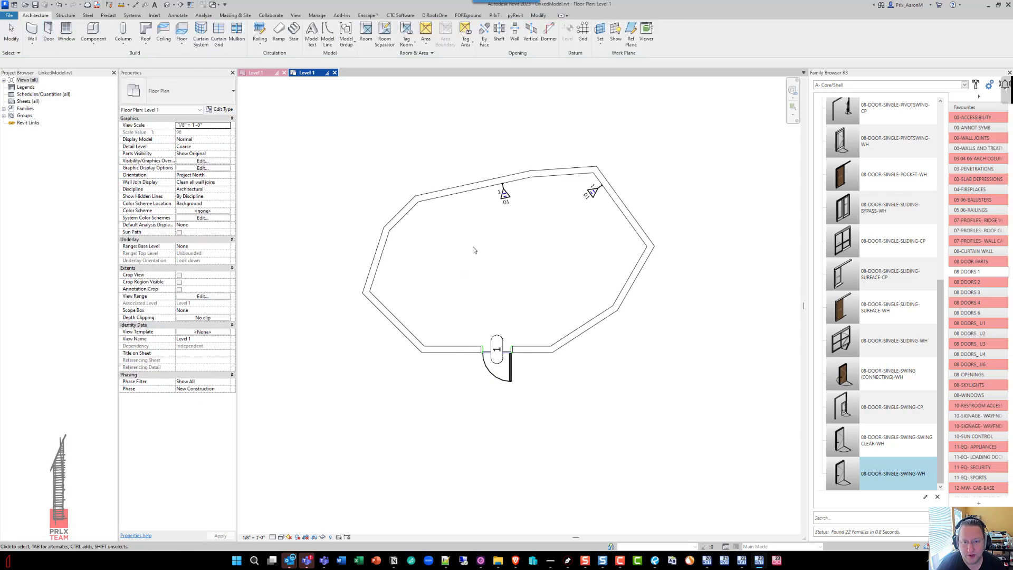
scroll(475, 274, down, 2)
- Expand the project's Families list down to Annotation Symbols to review the loaded tags
double_click(30, 109)
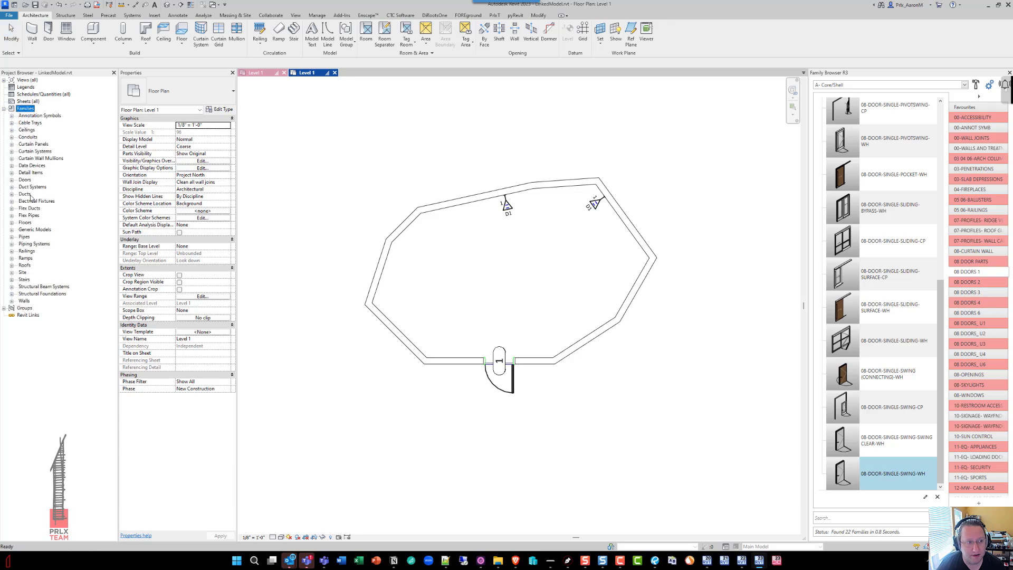
double_click(38, 115)
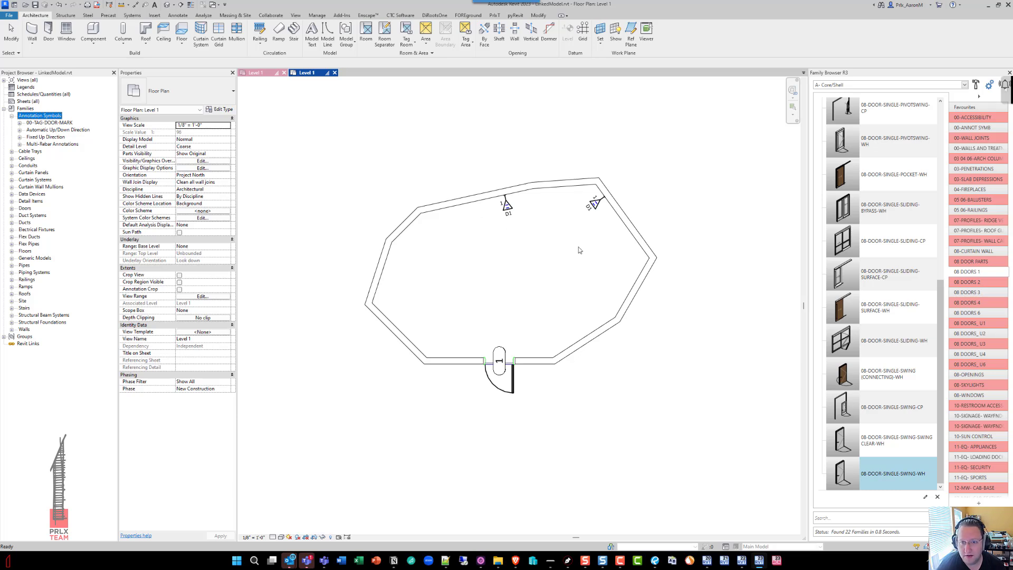
click(398, 146)
- Load the 26-ANNOT(GA)-AV-SPEAKERS(1-4)-x1-GA family from the 2023 electrical annotation symbol folder of the 26-Electrical and Data library
click(154, 15)
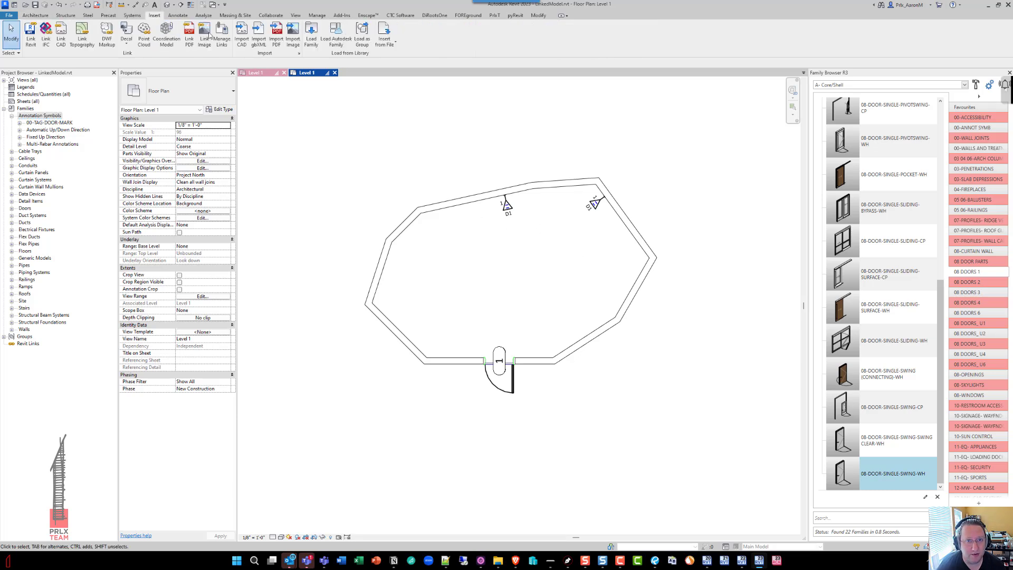
click(309, 43)
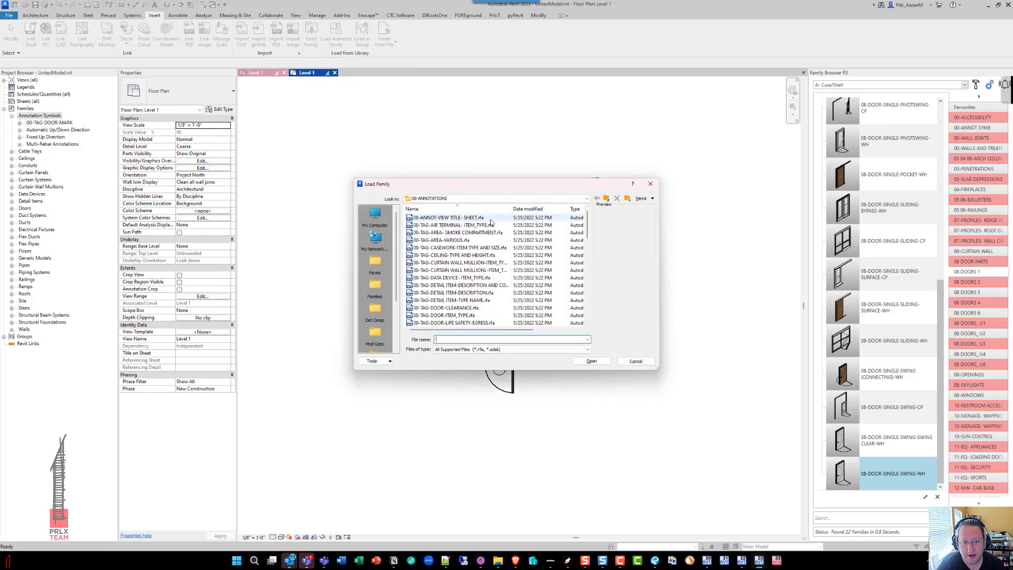
click(375, 262)
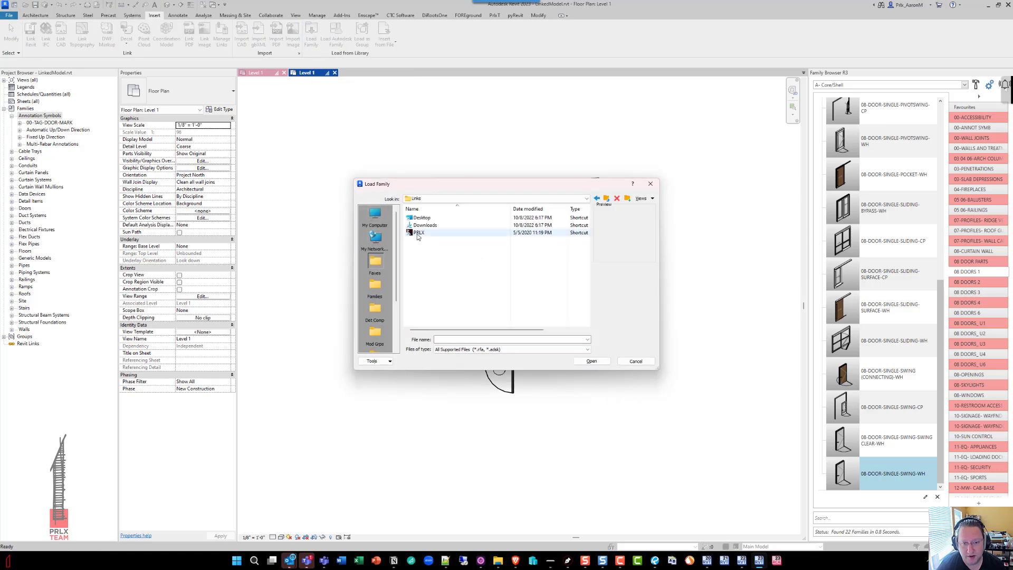
double_click(417, 233)
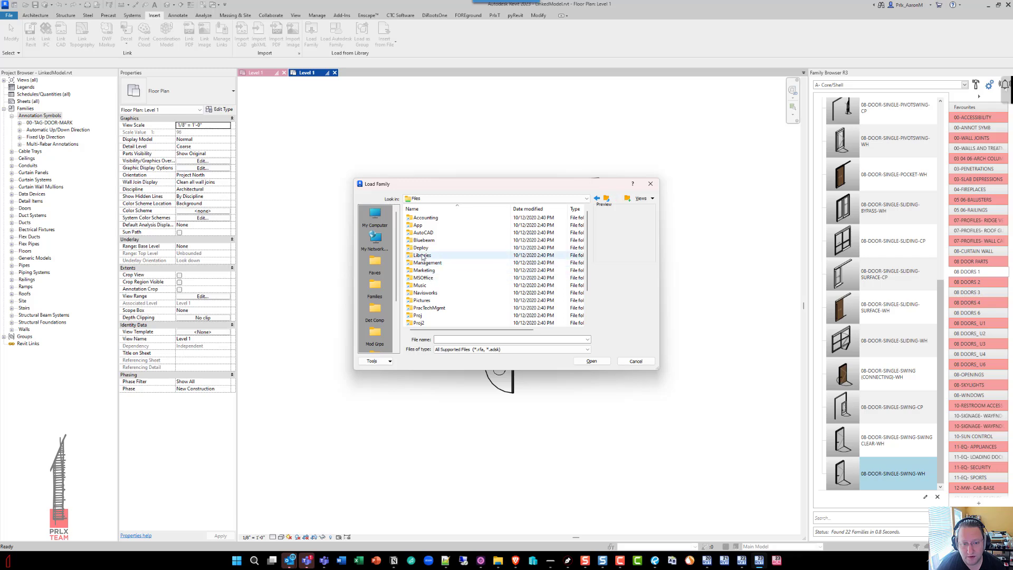
scroll(428, 280, down, 5)
scroll(430, 288, down, 3)
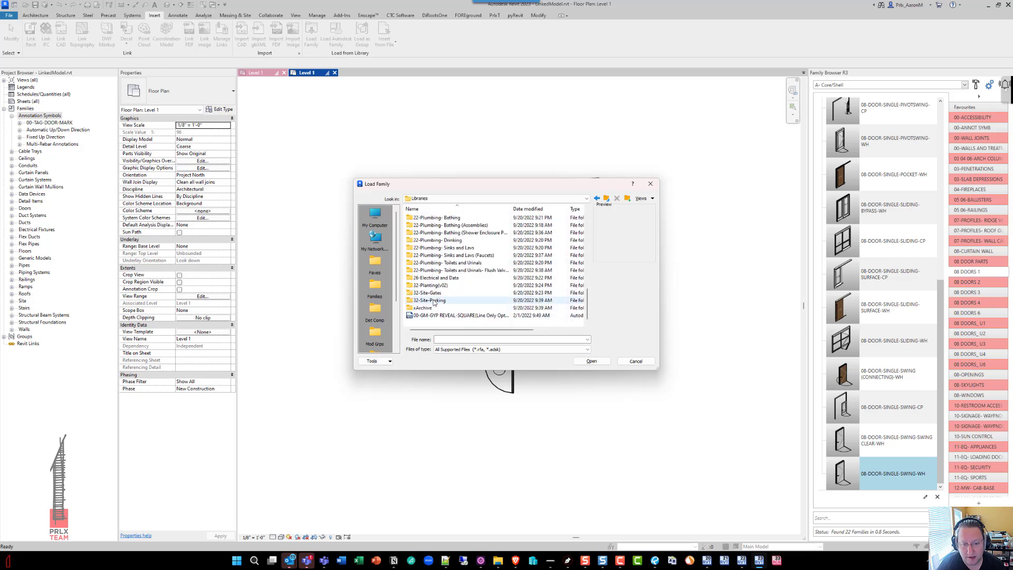
double_click(434, 278)
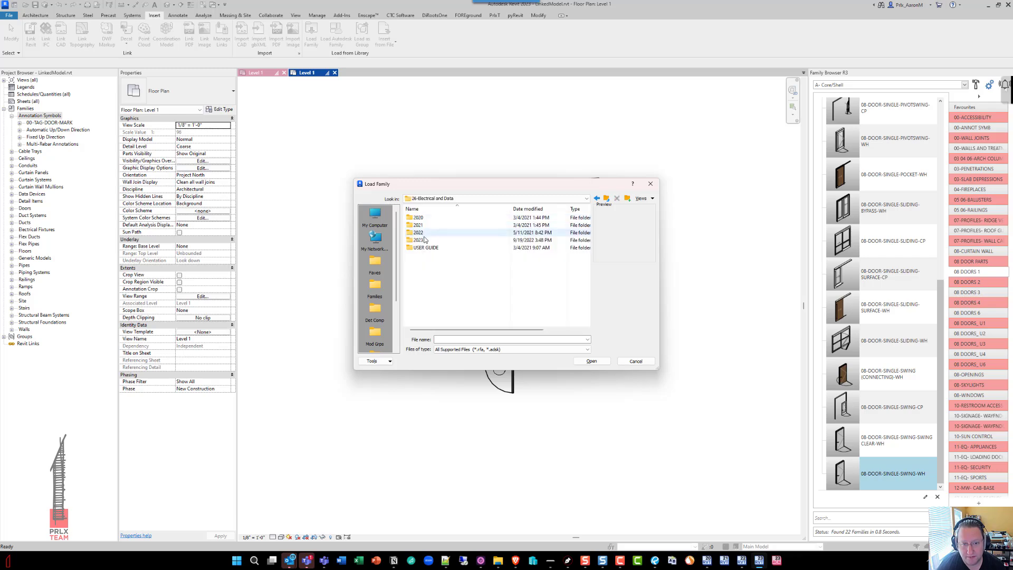
double_click(424, 222)
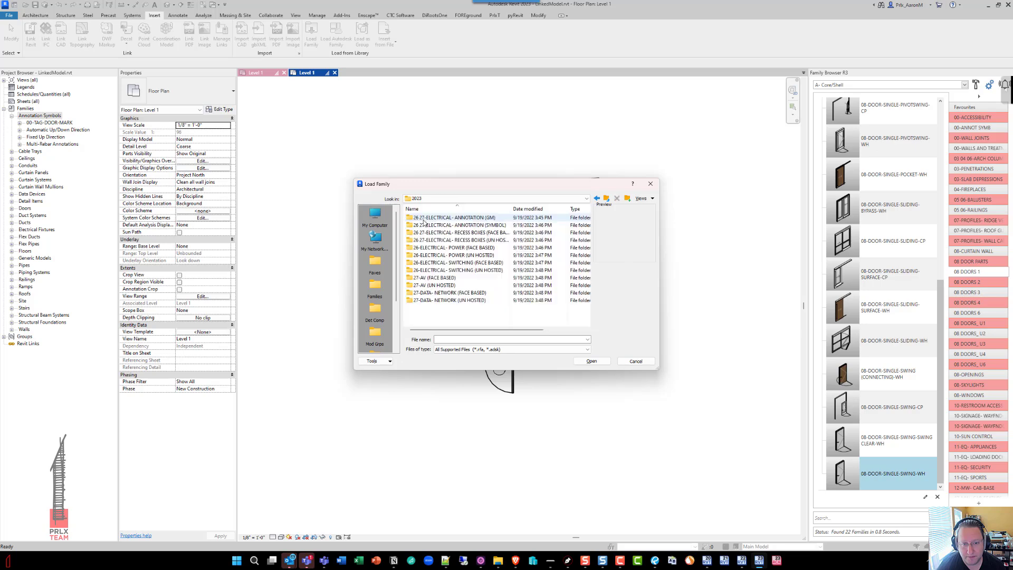
double_click(467, 225)
click(459, 233)
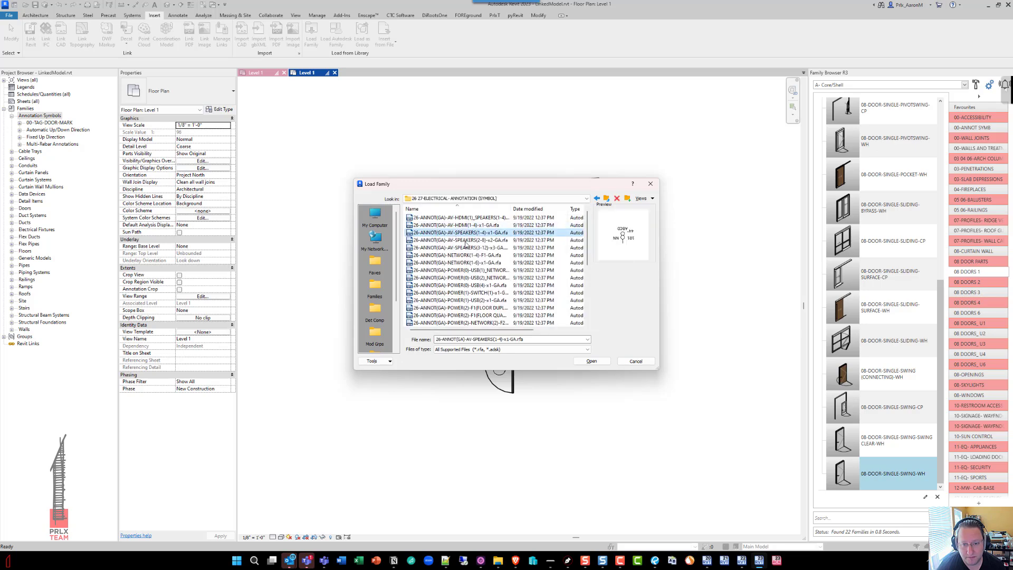
click(592, 361)
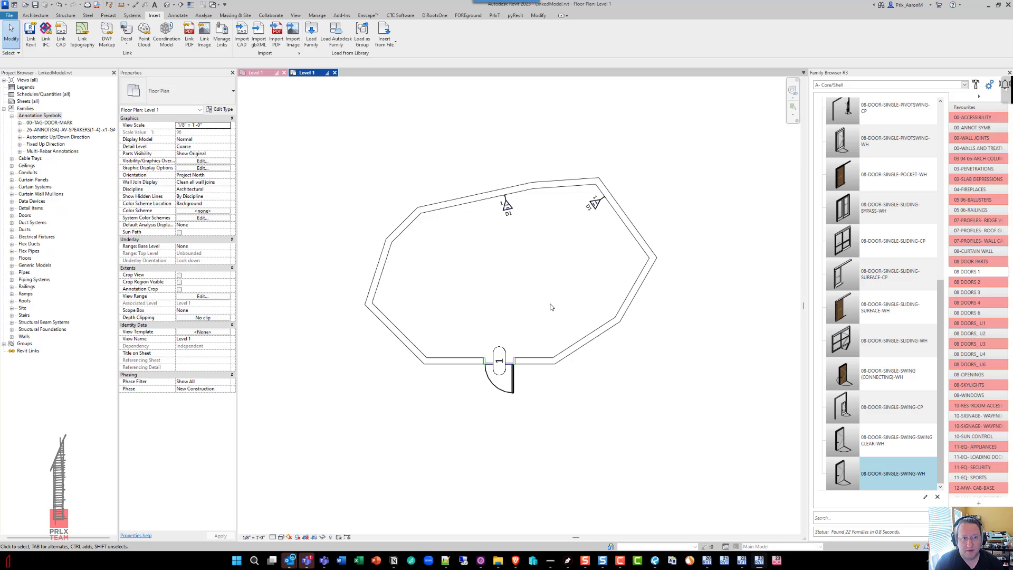
- Place the AV speakers annotation symbol on the long sloping upper wall, between its west corner and the existing D1 device
click(178, 14)
click(733, 32)
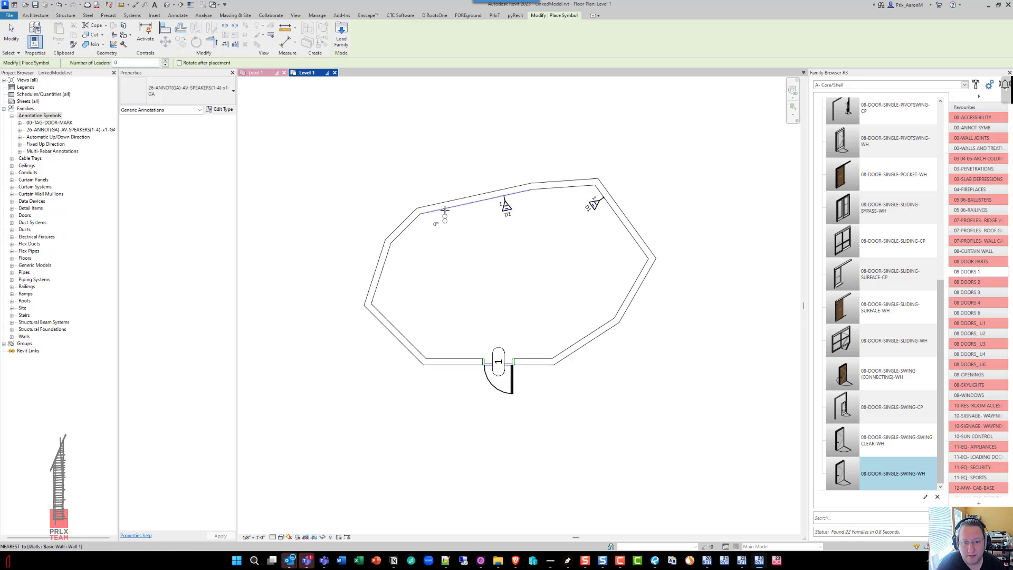
click(444, 207)
key(Escape)
key(Escape)
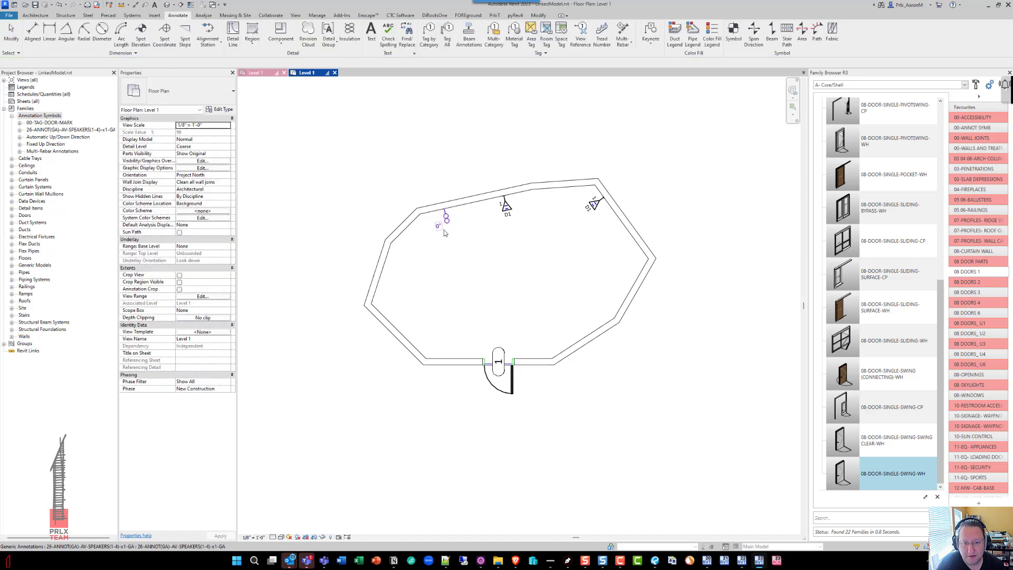
scroll(453, 227, up, 3)
scroll(459, 226, down, 3)
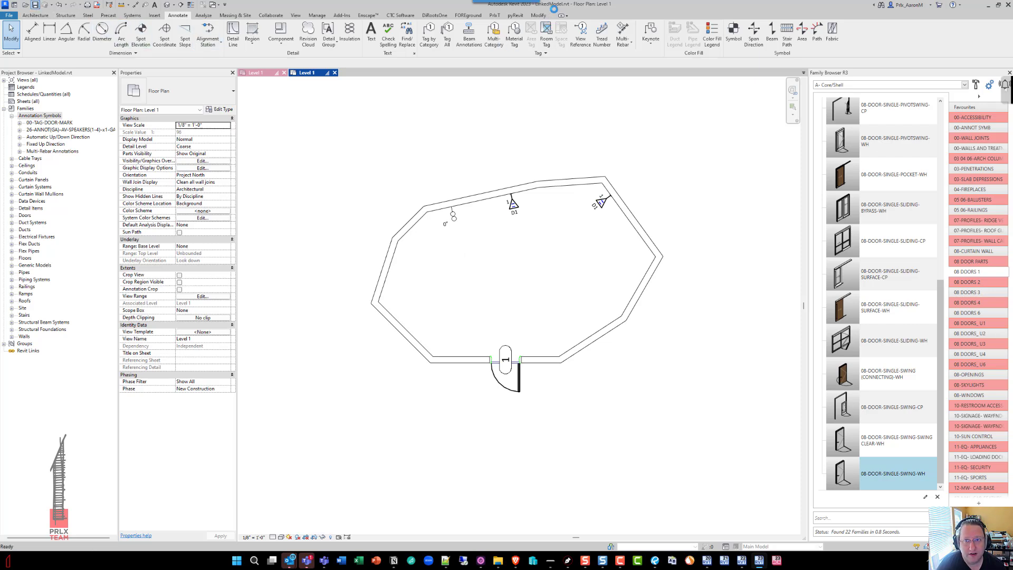
- Close the linked model's Level 1 view and reload LinkedModel.rvt in the host project
click(335, 73)
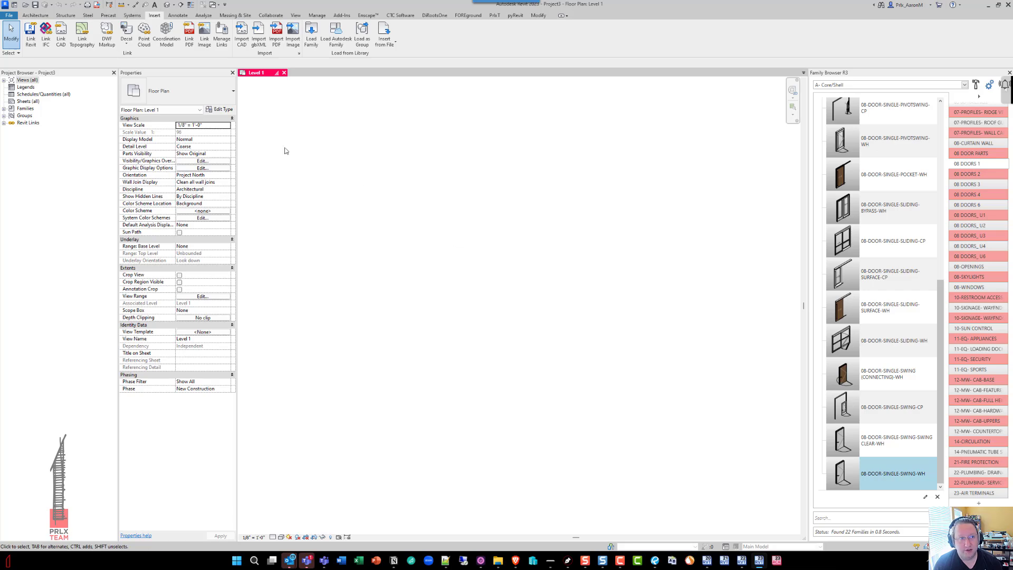
click(317, 15)
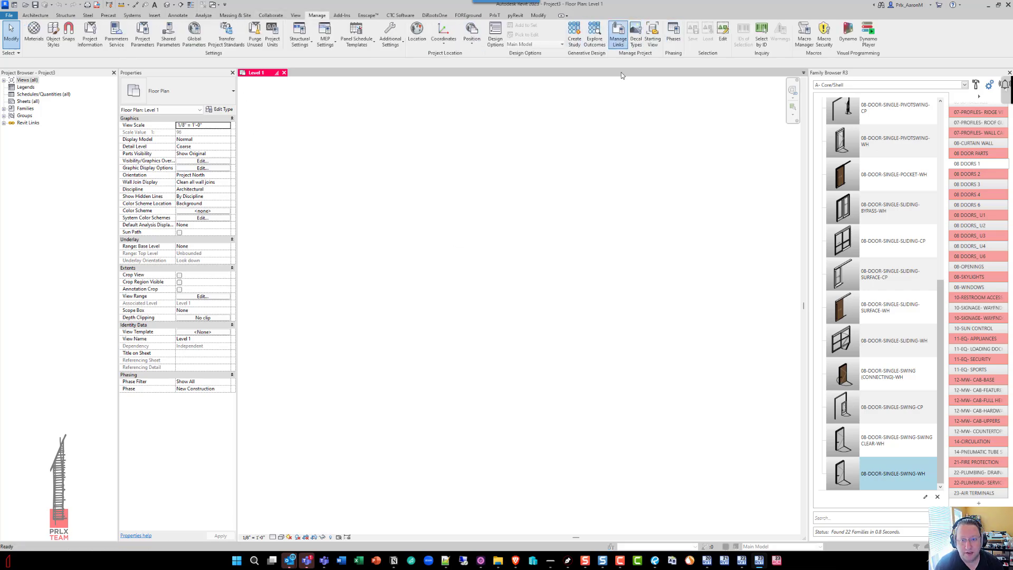
click(618, 36)
click(396, 200)
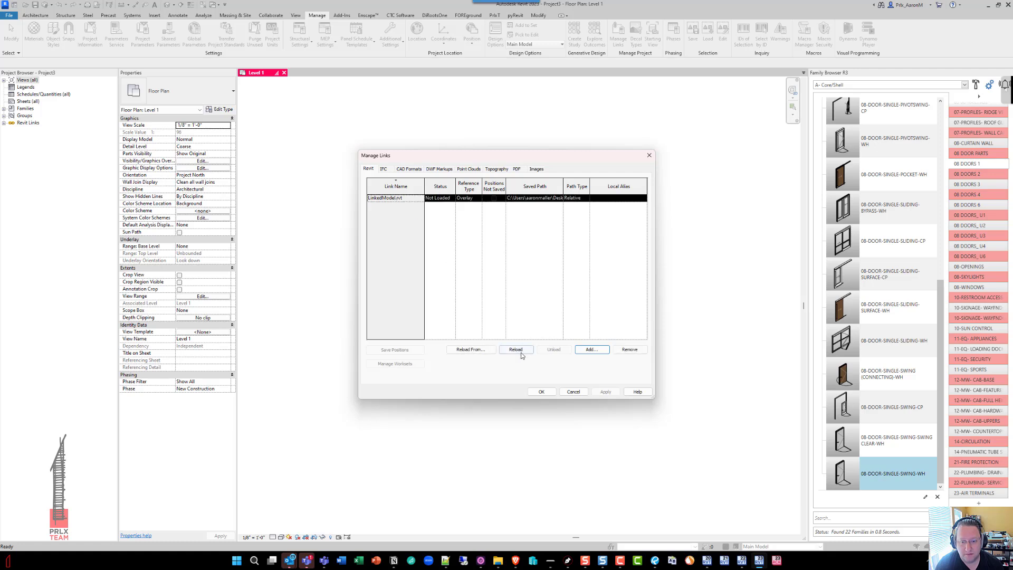
click(541, 391)
scroll(446, 303, up, 3)
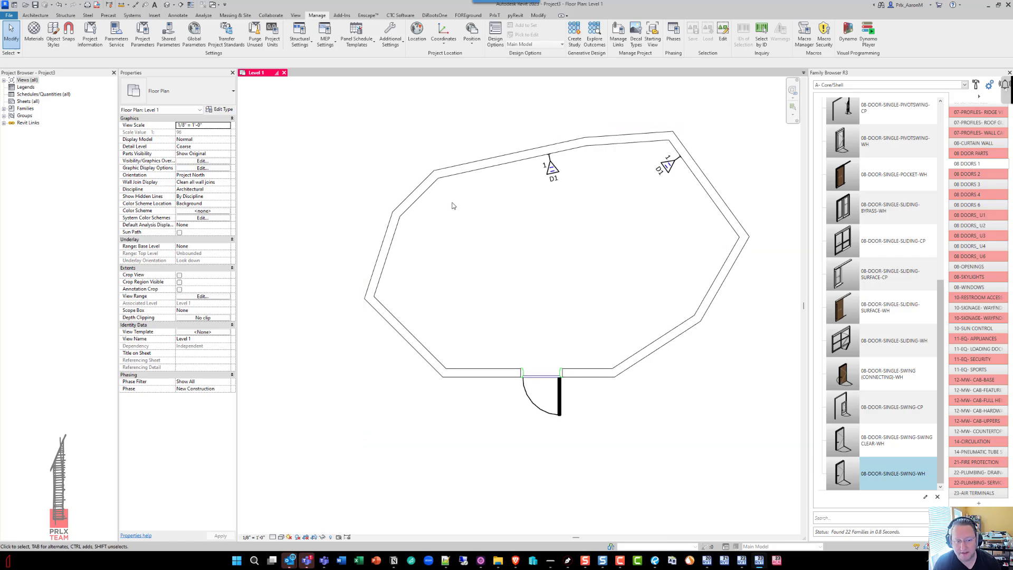
- In the Level 1 visibility overrides, set the linked view of LinkedModel.rvt's custom display settings to Floor Plan: Level 1
middle_drag(455, 206, 466, 210)
key(v)
key(g)
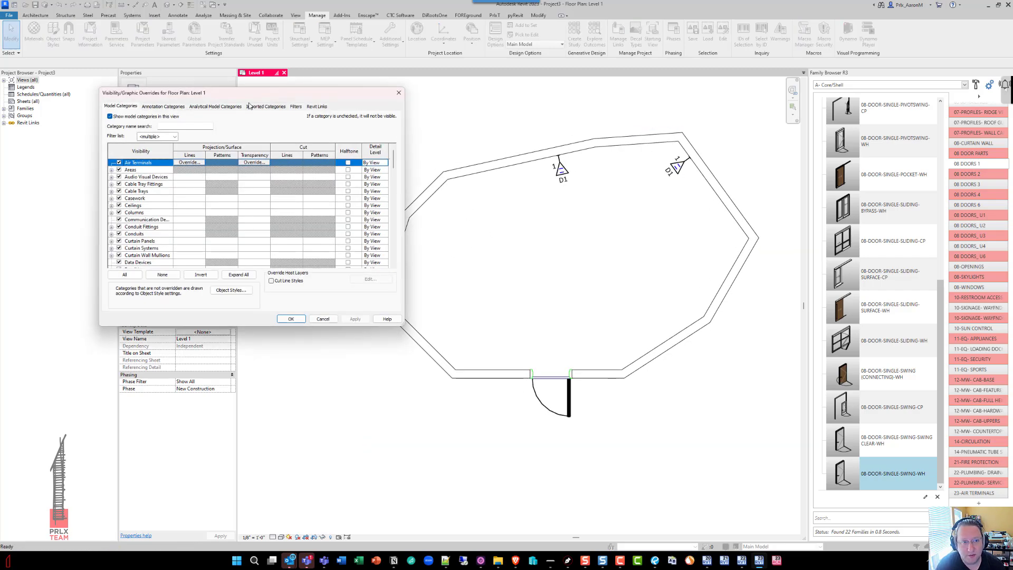
click(315, 107)
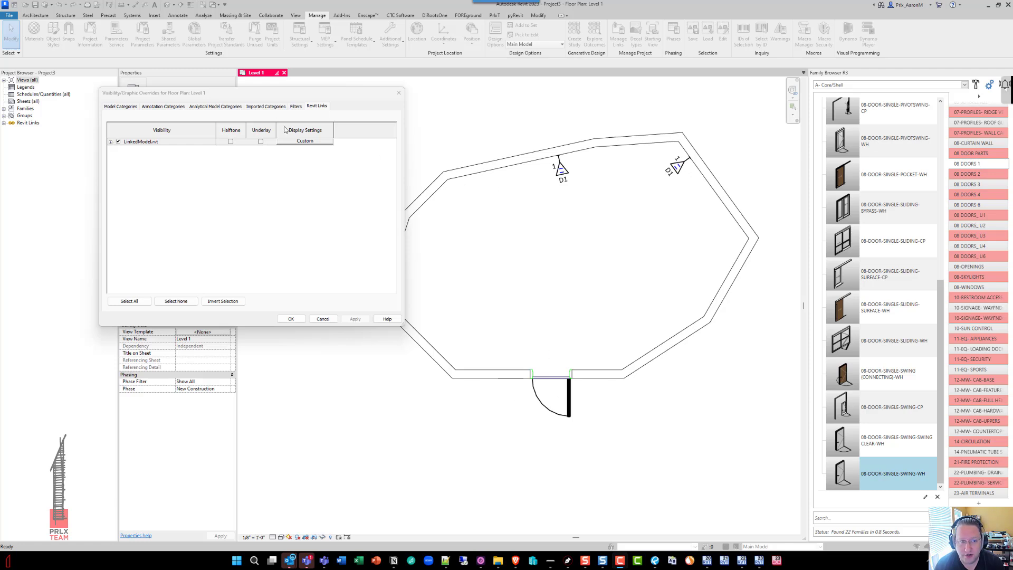
click(310, 142)
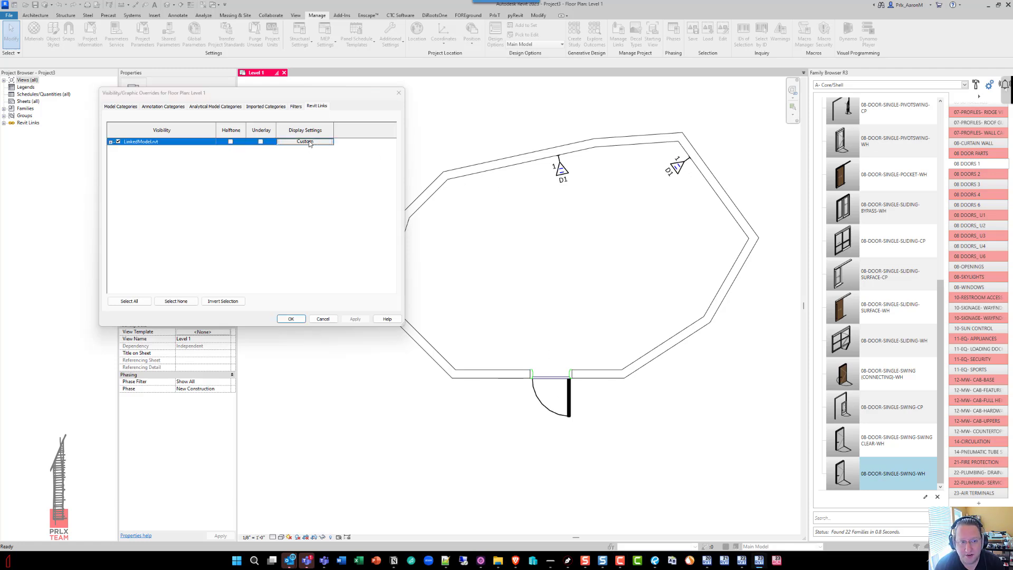
click(193, 141)
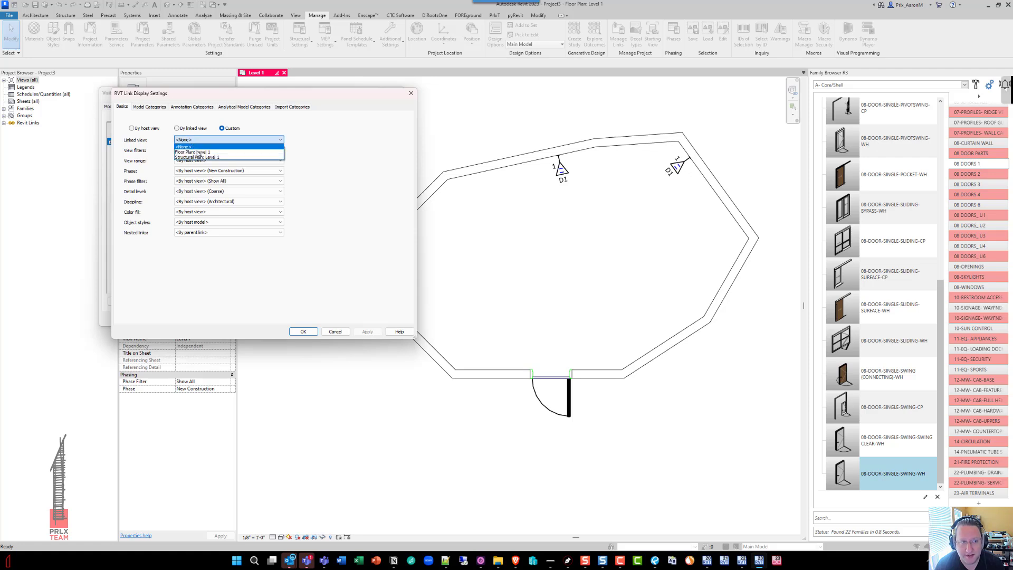
click(198, 153)
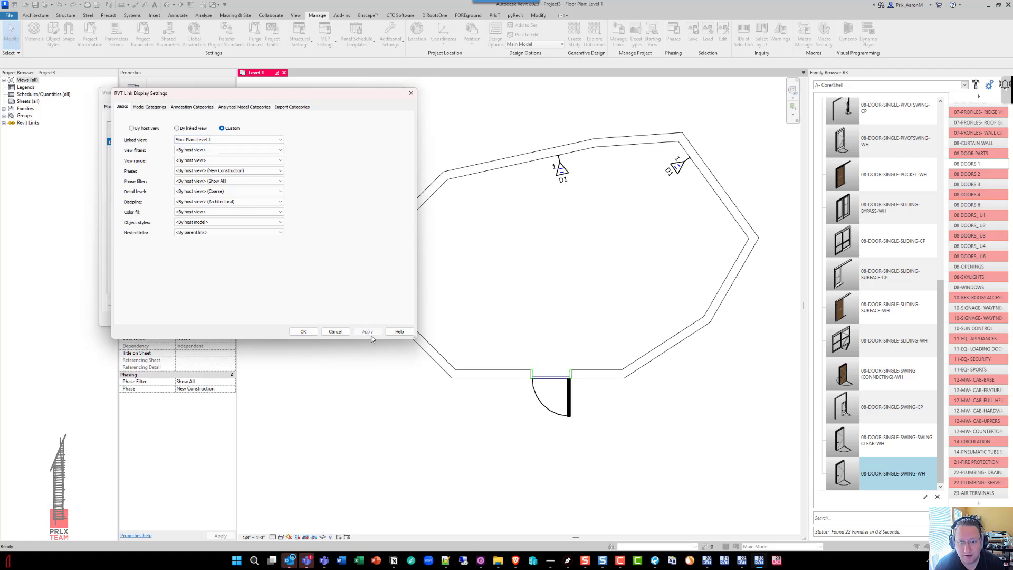
click(303, 332)
click(290, 320)
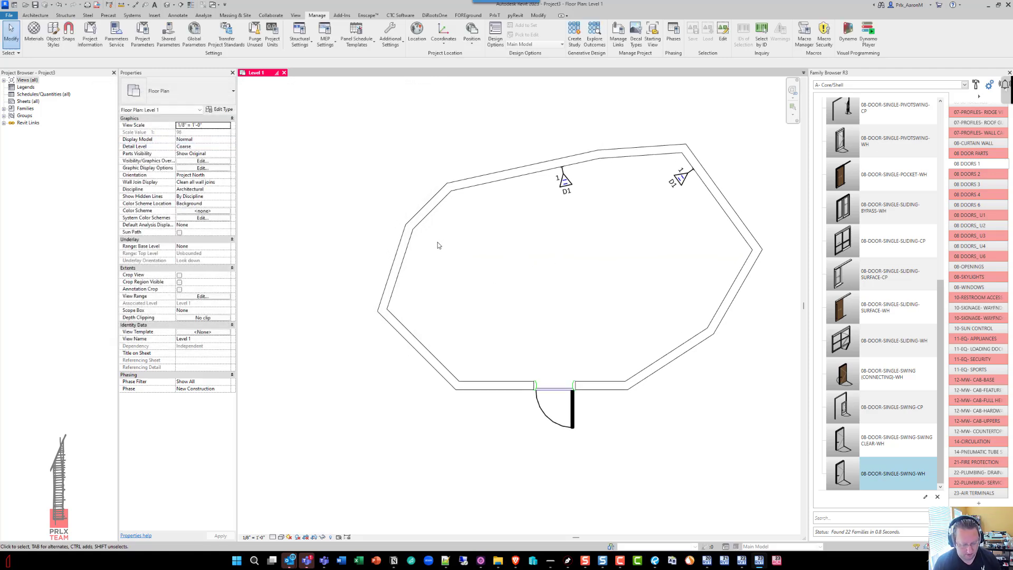
- Turn on showing annotation categories in LinkedModel.rvt's custom display settings for the Level 1 view and apply the change
key(v)
key(g)
click(311, 107)
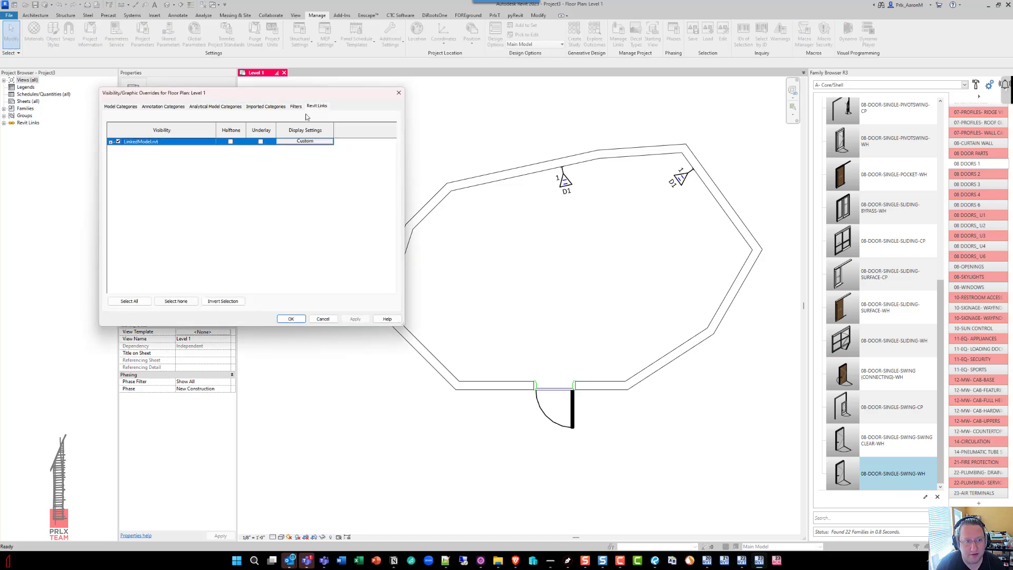
click(296, 143)
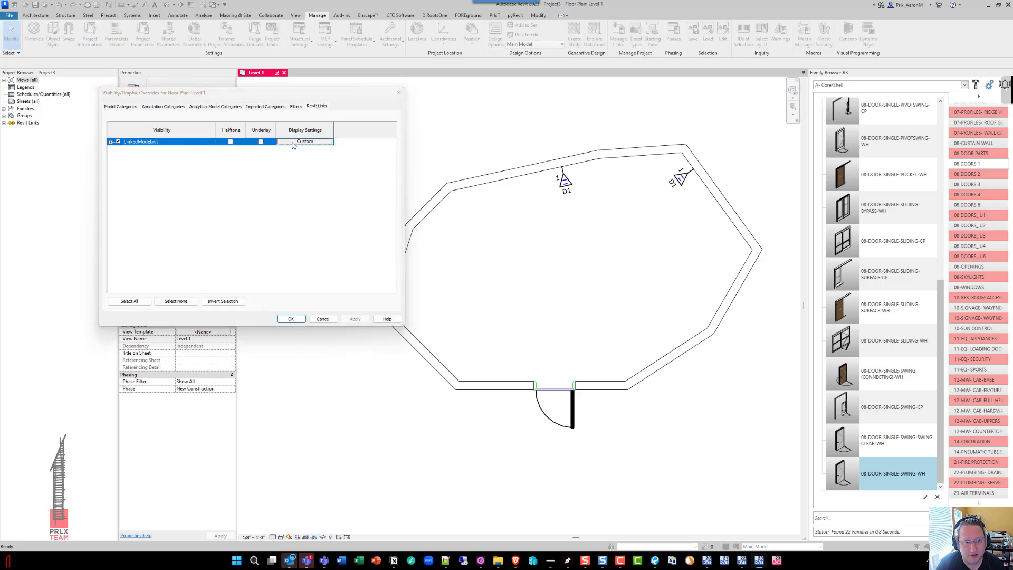
click(191, 107)
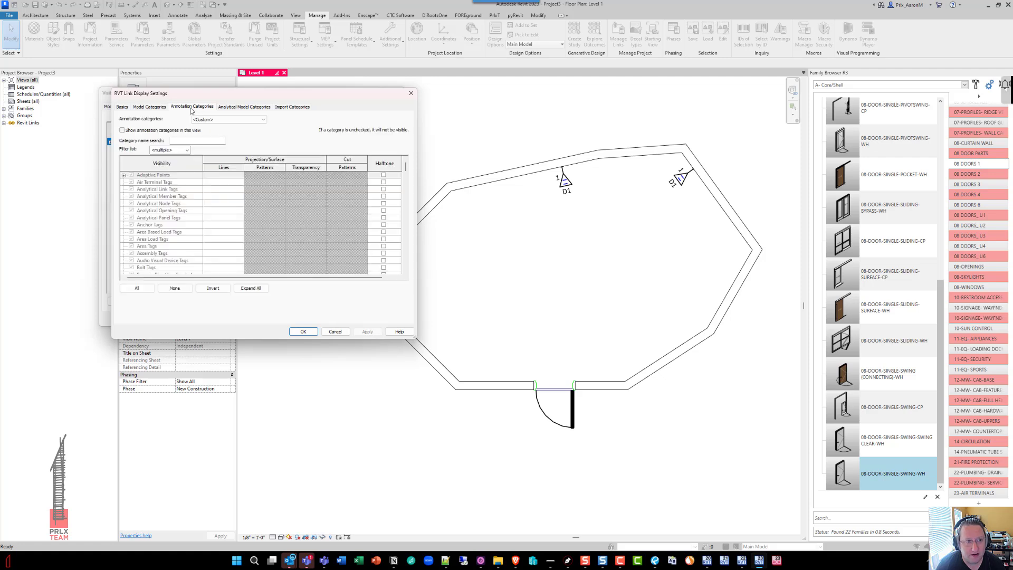
click(163, 130)
click(366, 332)
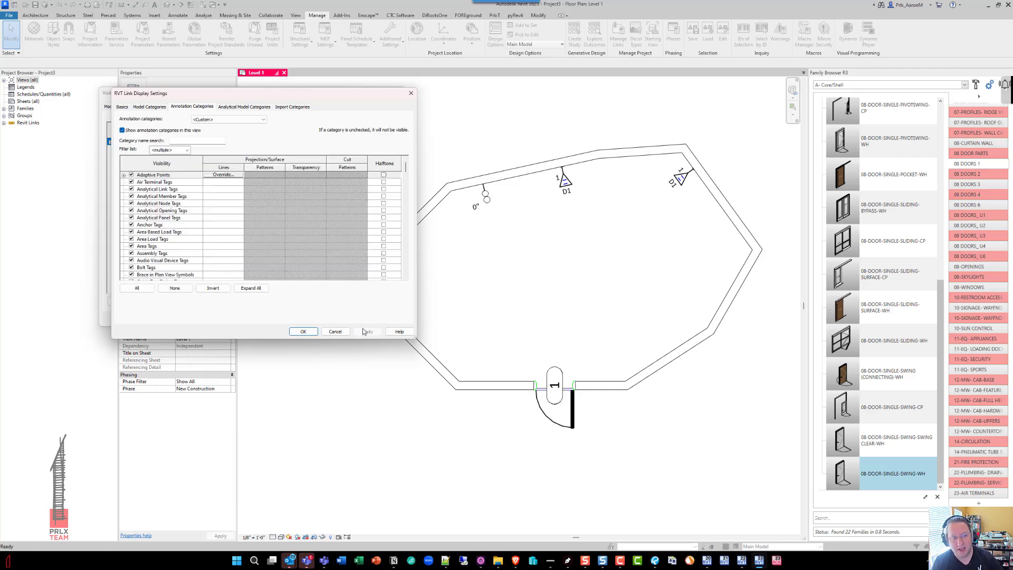
- Try hiding all annotation categories of LinkedModel.rvt in the Level 1 view, apply the change, and turn them back on
click(122, 131)
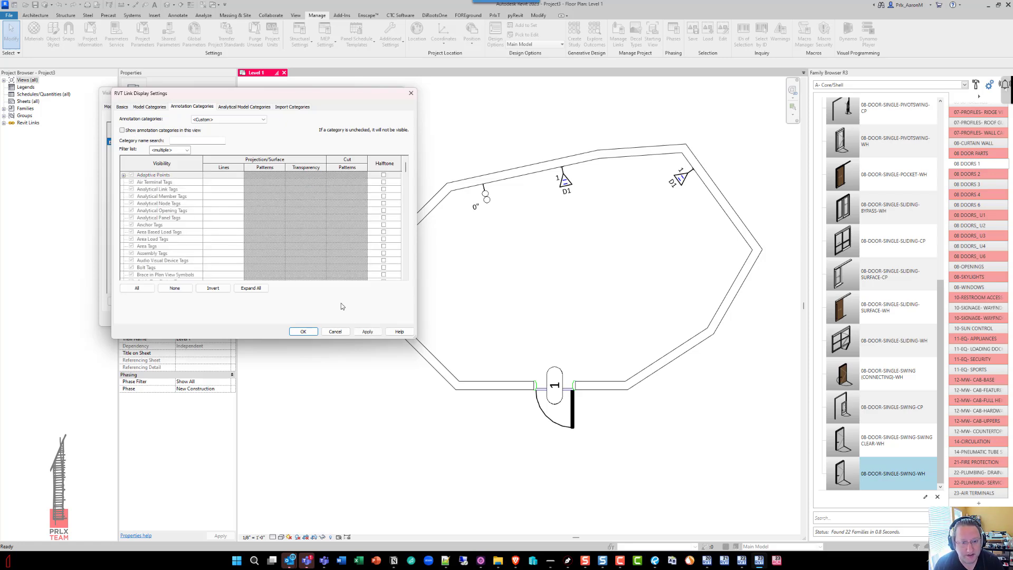
click(367, 332)
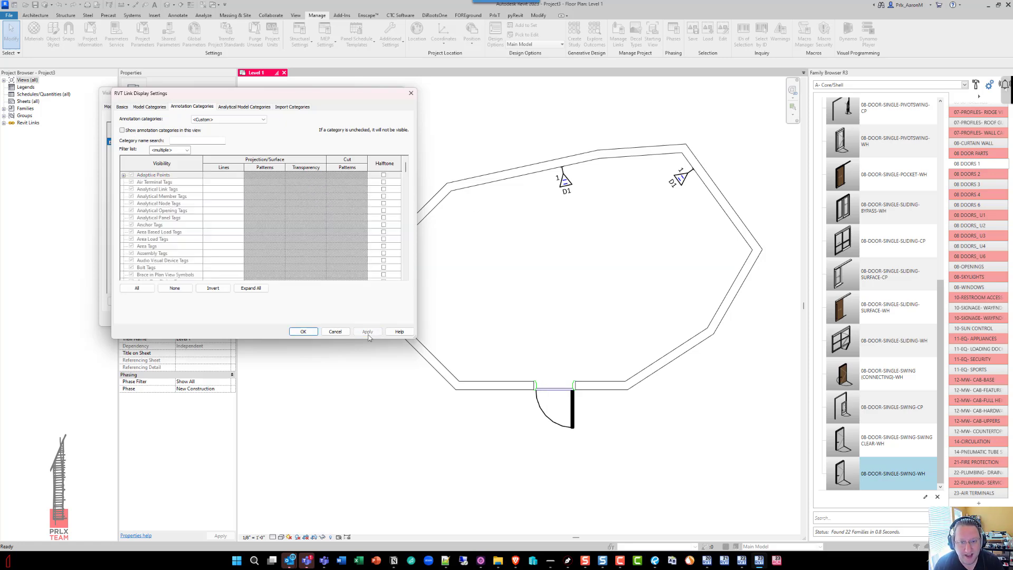
click(123, 131)
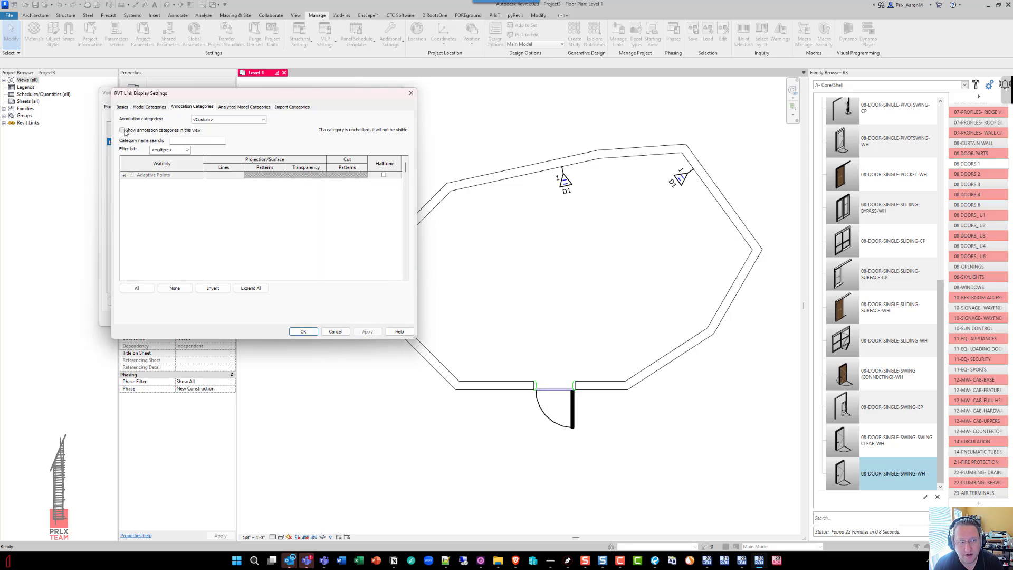
- Set the linked view in LinkedModel.rvt's custom display settings to <None>, apply it, and close the visibility overrides
click(122, 108)
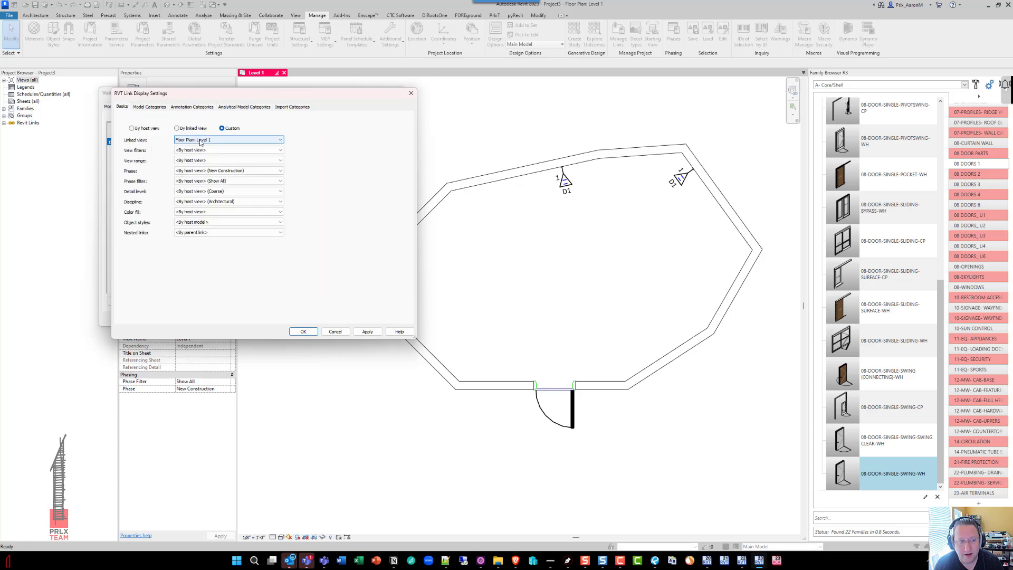
click(200, 140)
click(195, 147)
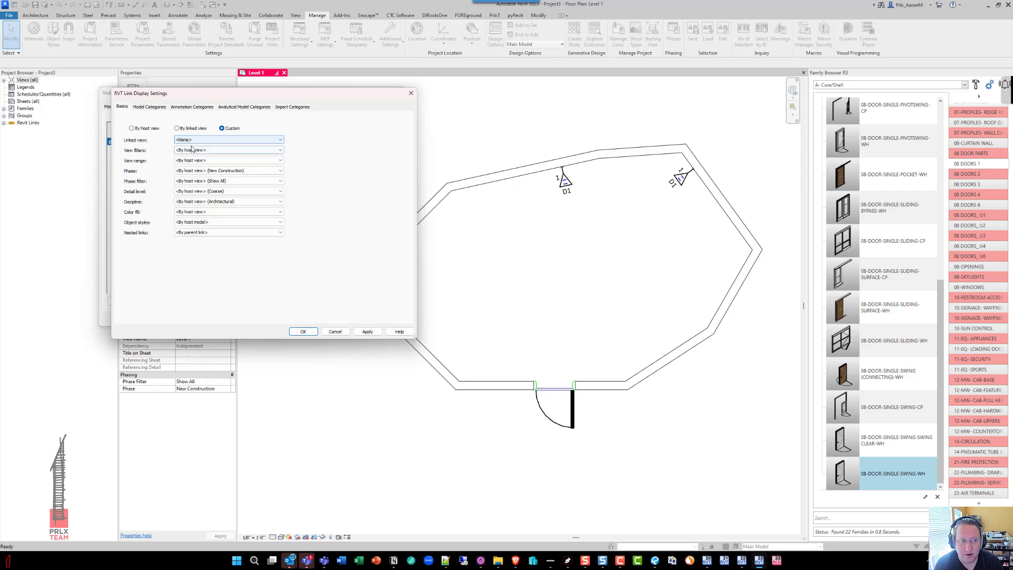
click(367, 331)
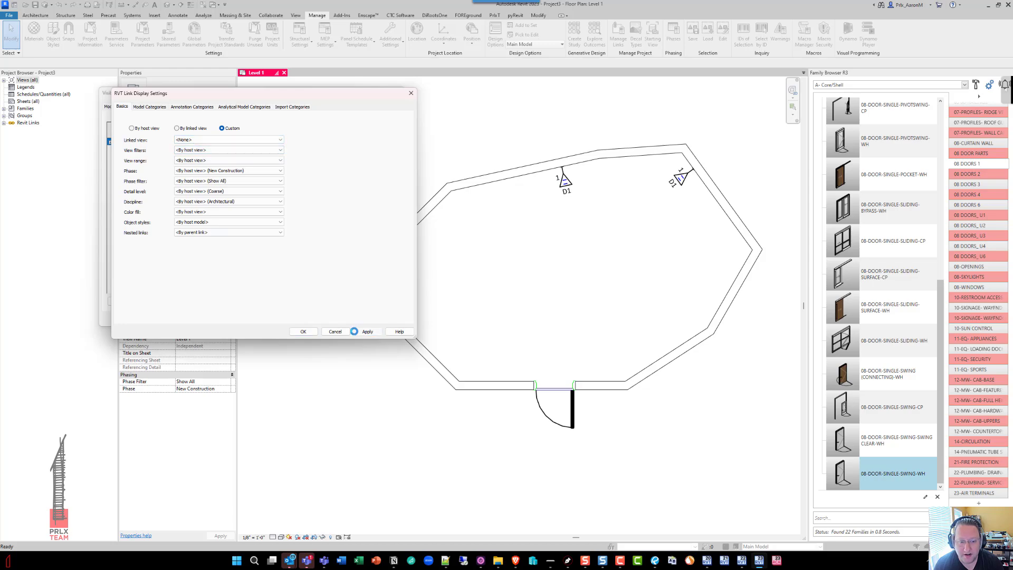
click(303, 332)
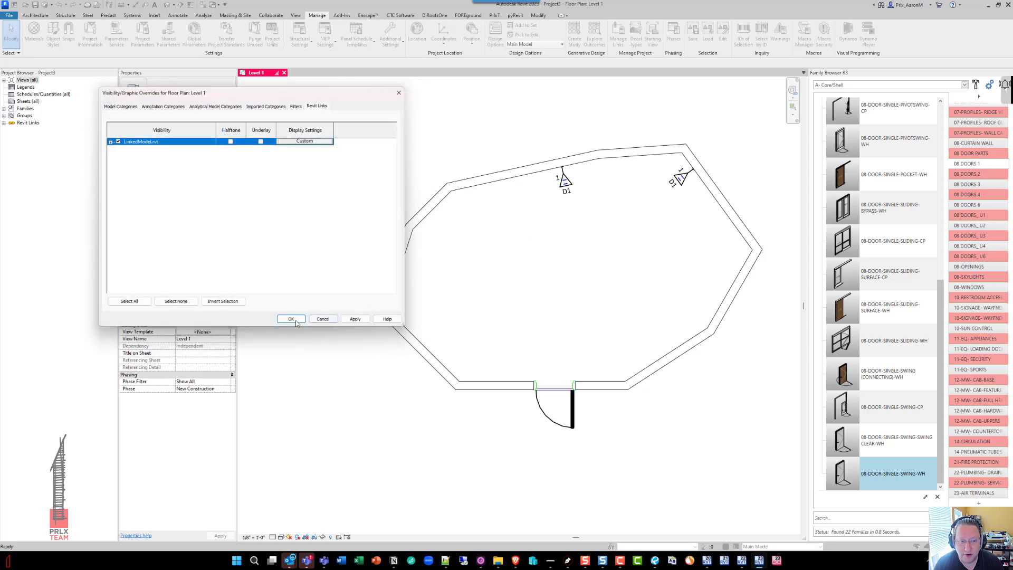
click(325, 318)
- Select the linked D1 electrical fixture on the long sloping upper wall to inspect its properties, and clear the selection
scroll(537, 144, up, 6)
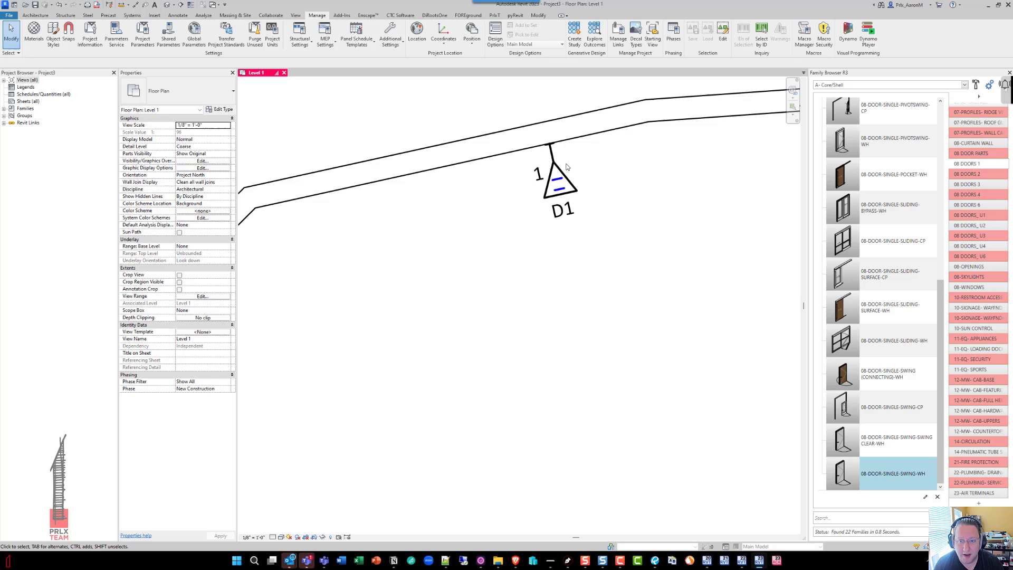
key(Caps_Lock)
key(Tab)
click(542, 141)
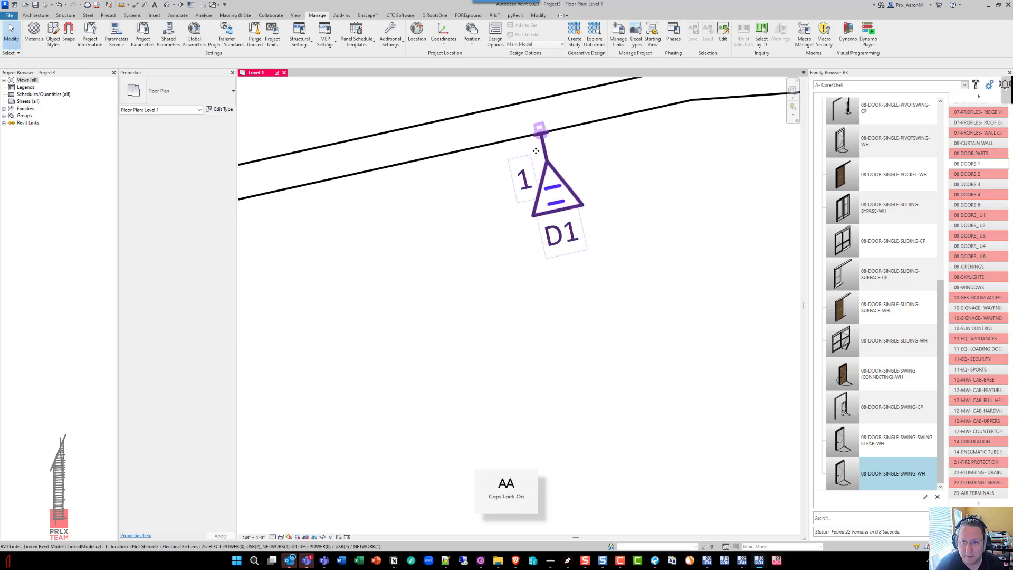
scroll(482, 281, down, 5)
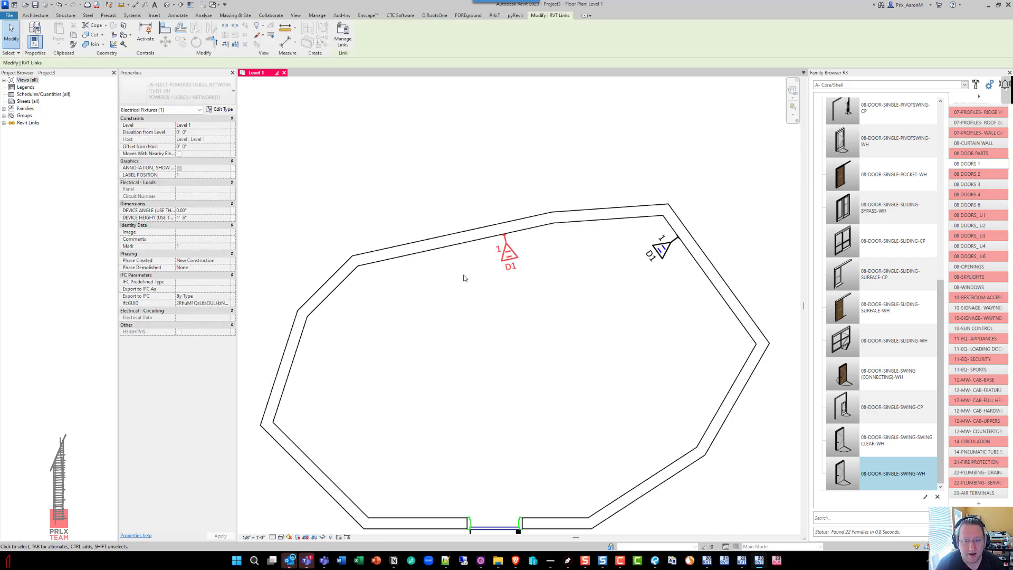
key(Escape)
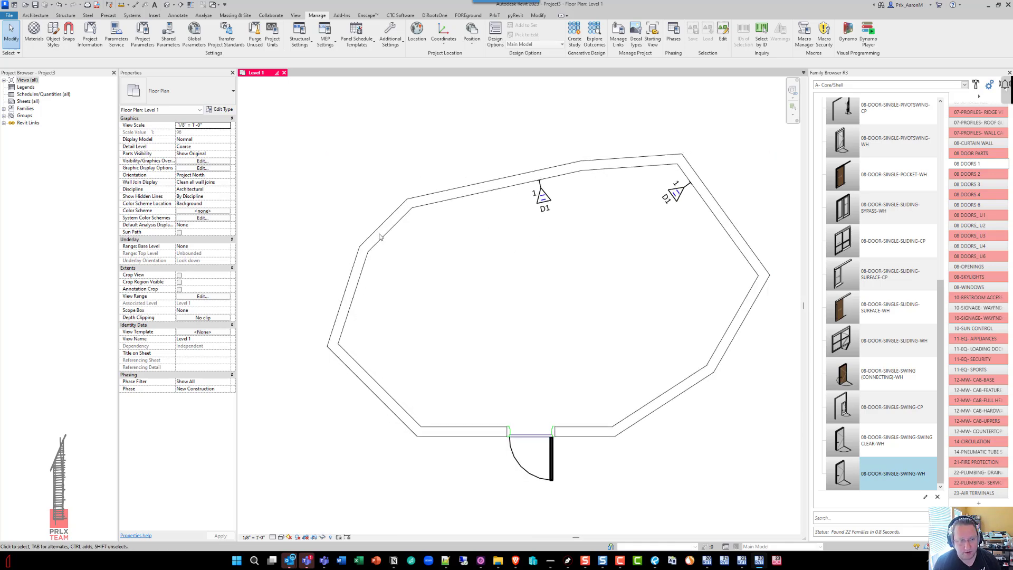
- Turn off showing annotation categories in LinkedModel.rvt's custom display settings for the Level 1 view and apply the change
key(v)
key(g)
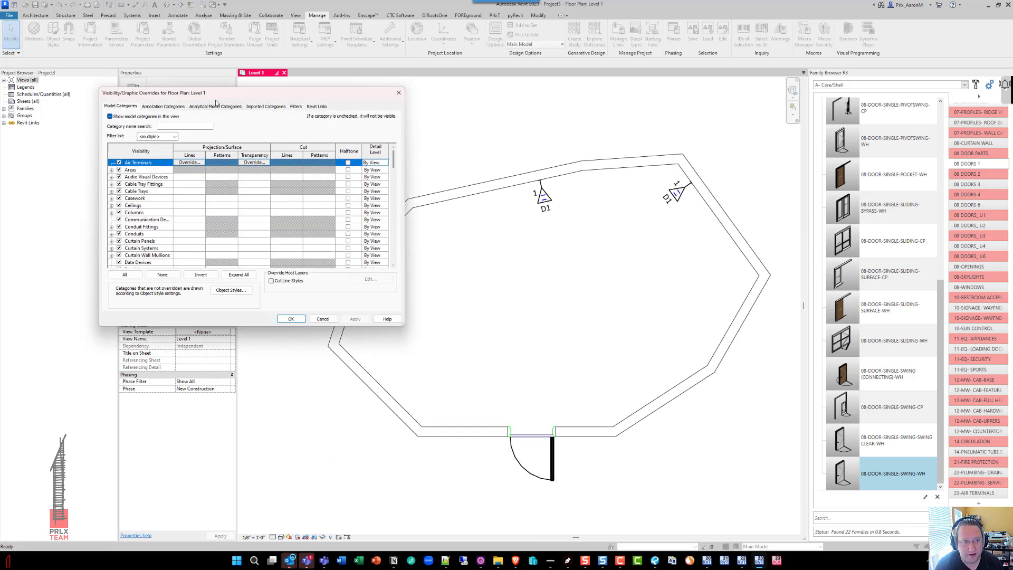
click(318, 107)
click(295, 142)
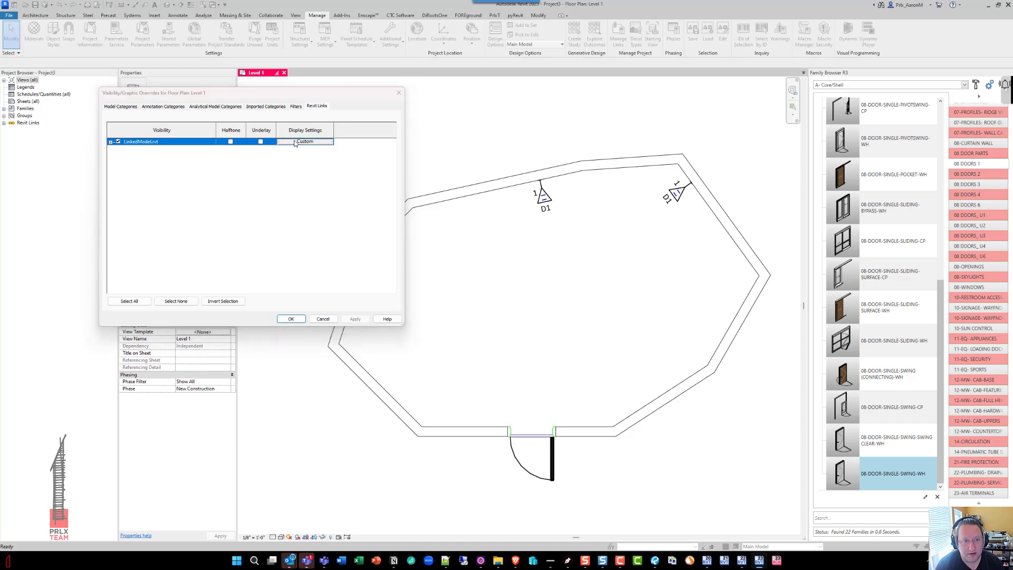
click(197, 107)
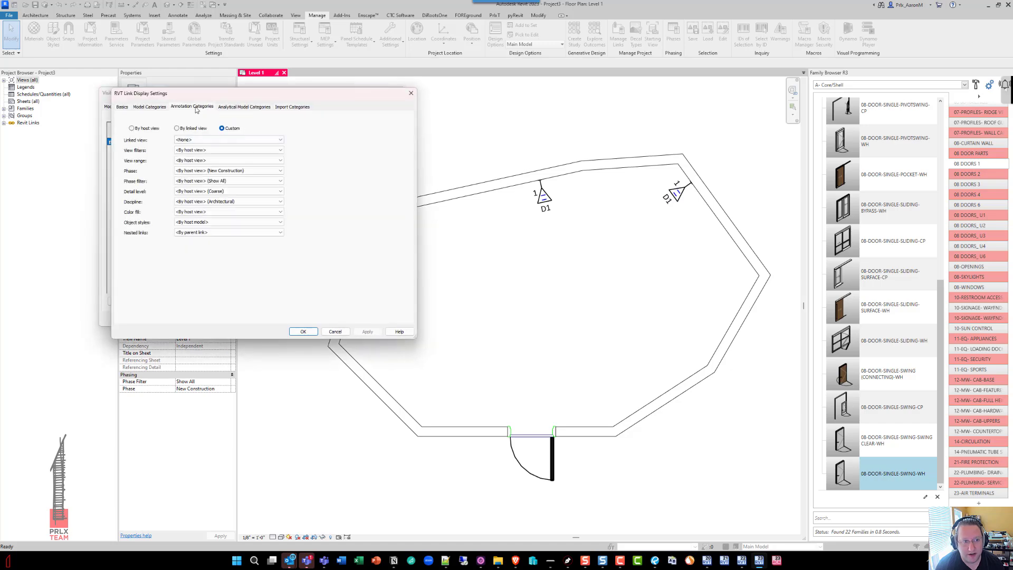
click(130, 132)
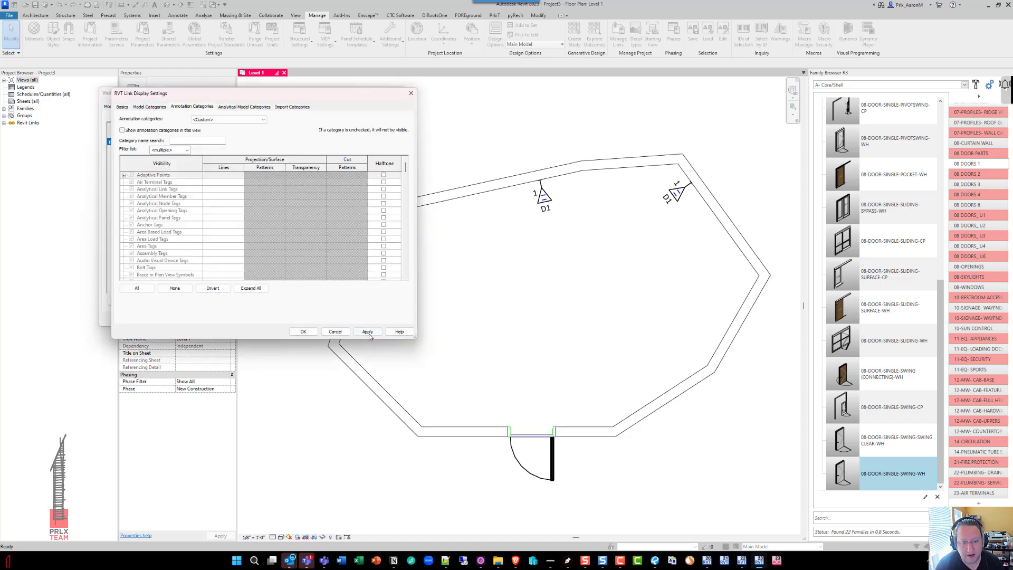
click(368, 332)
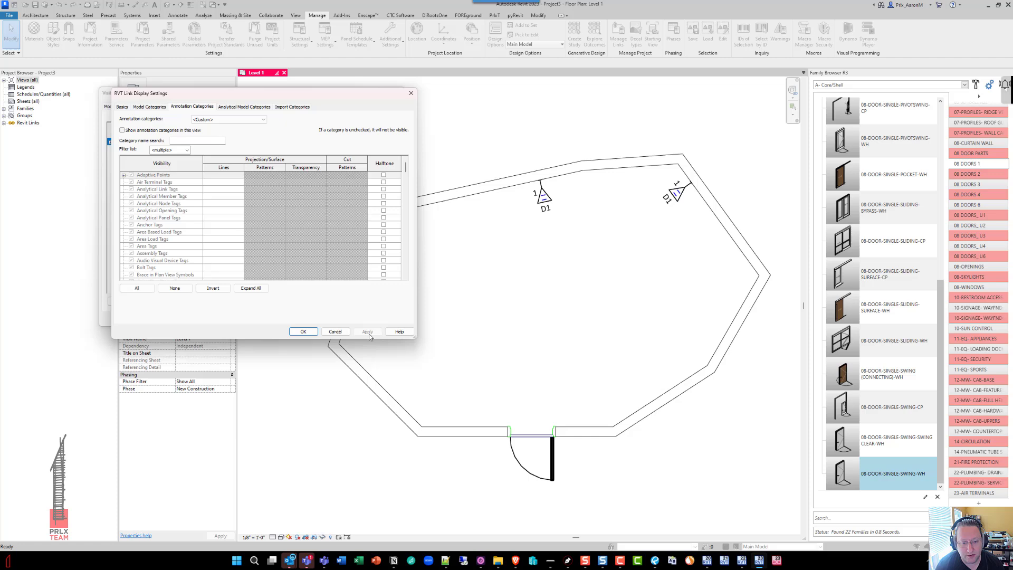
- Uncheck every individual annotation category of LinkedModel.rvt, turn off showing annotation categories again, and apply the change
click(151, 130)
click(137, 289)
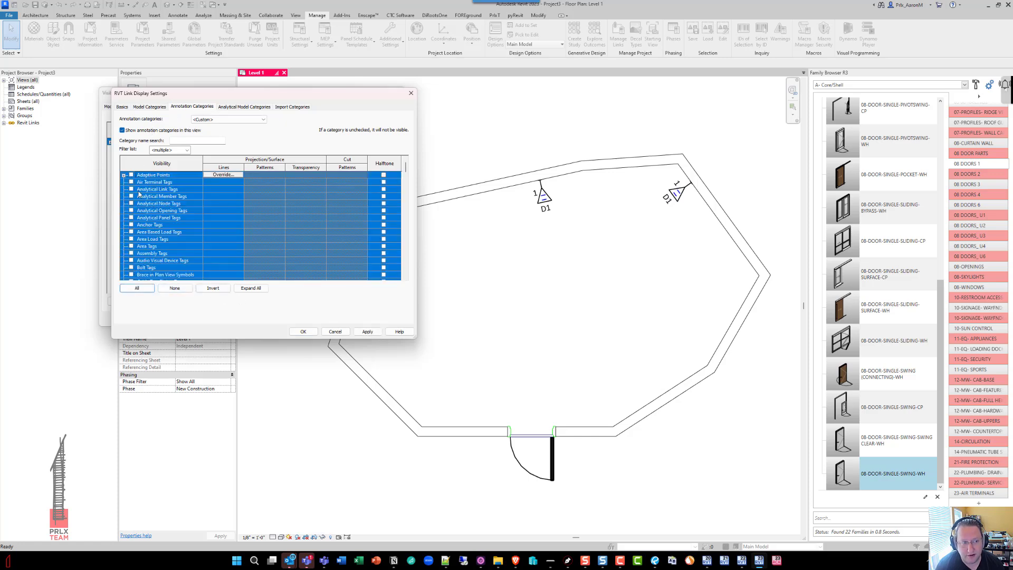
click(132, 131)
click(367, 333)
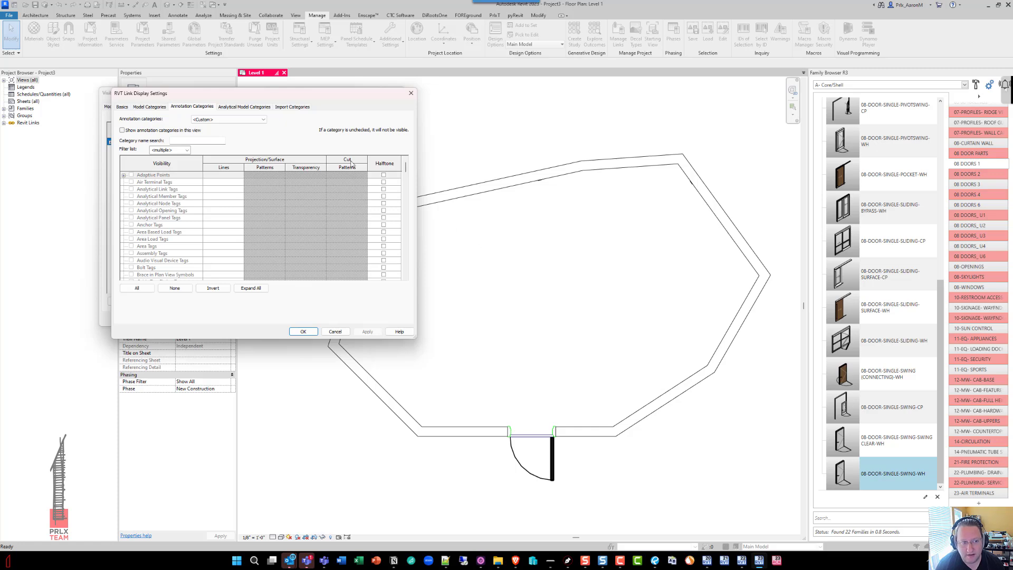
- Turn on showing annotation categories for LinkedModel.rvt, check every individual annotation category, and apply the change
click(136, 131)
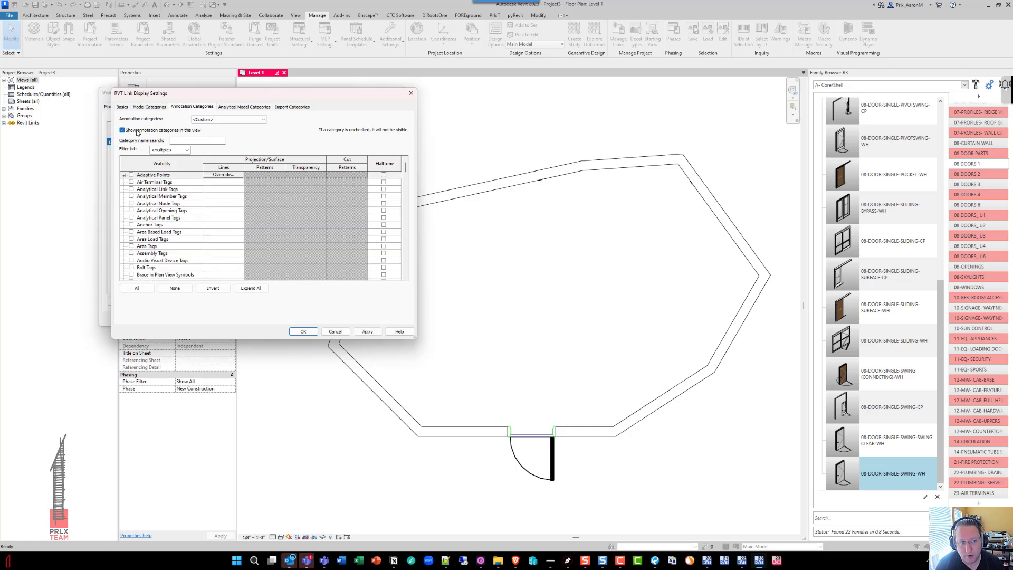
click(137, 288)
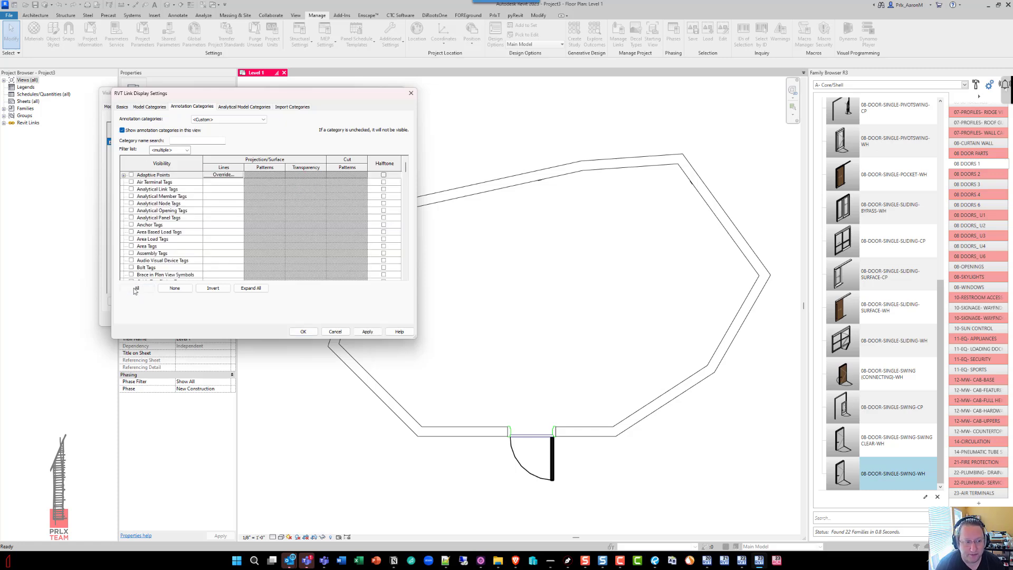
click(366, 331)
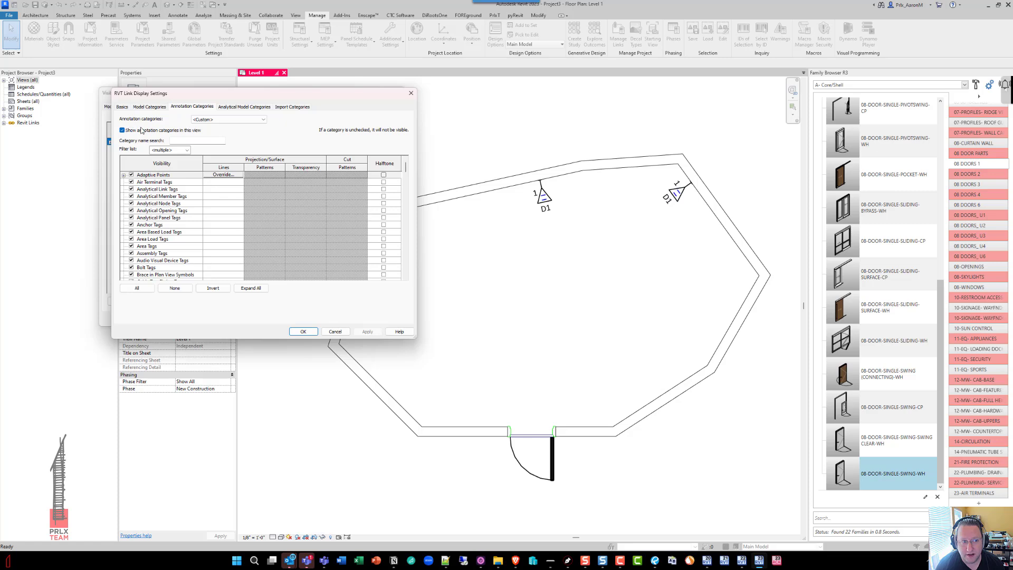
- Turn off showing annotation categories for LinkedModel.rvt with all individual categories left checked, and accept the Level 1 visibility overrides
click(123, 130)
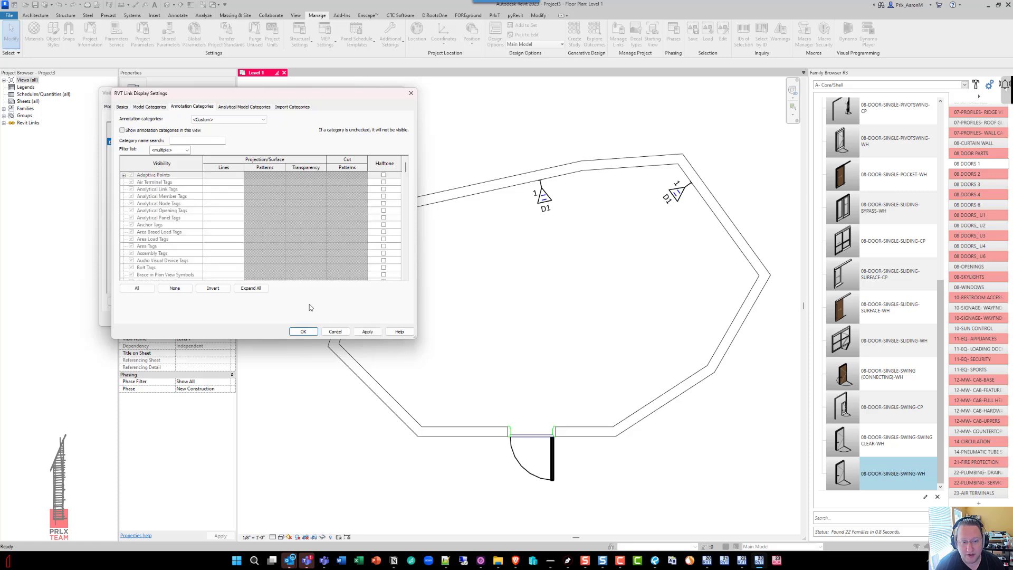
click(313, 332)
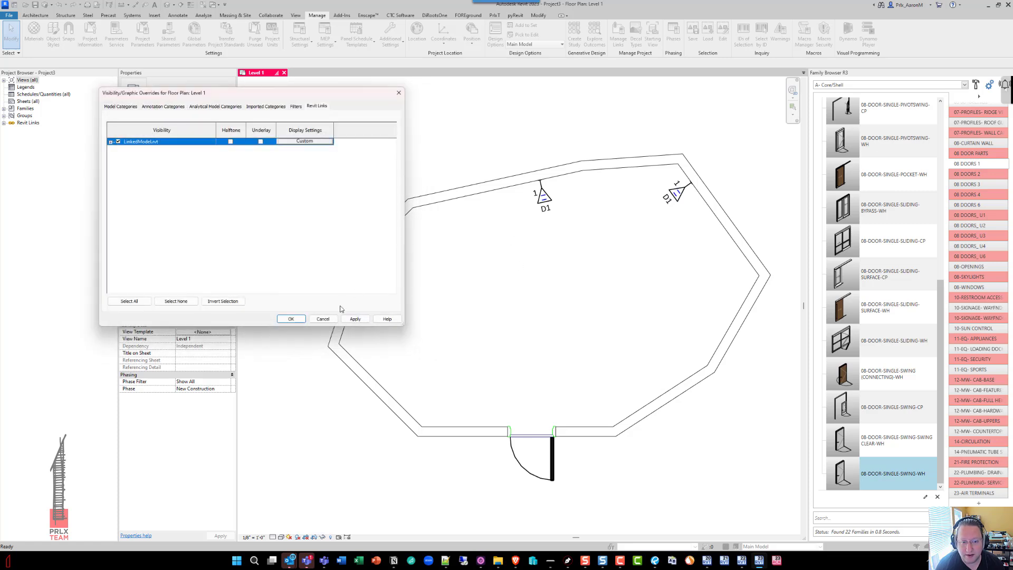
click(291, 320)
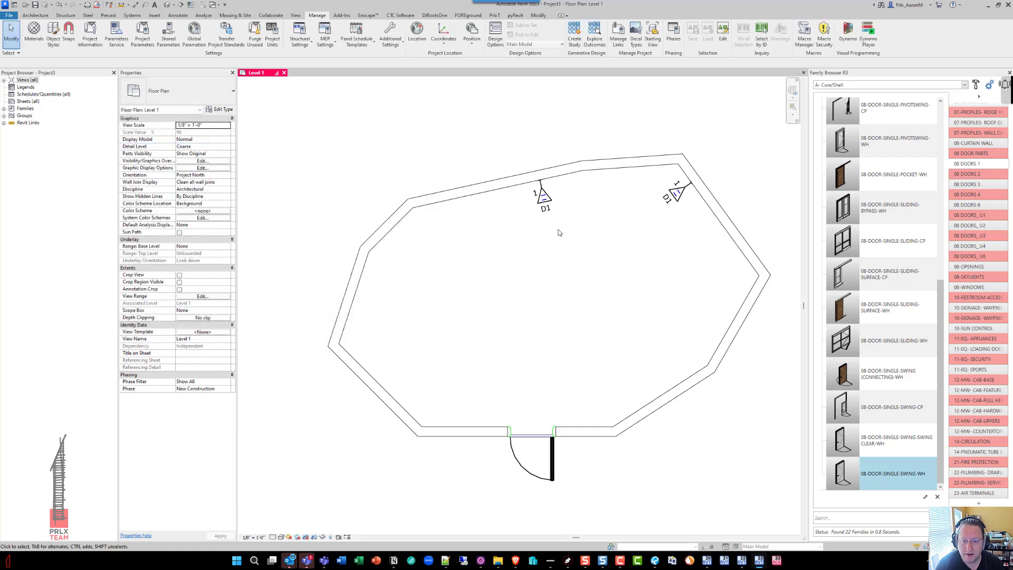
scroll(547, 243, down, 1)
scroll(519, 234, up, 1)
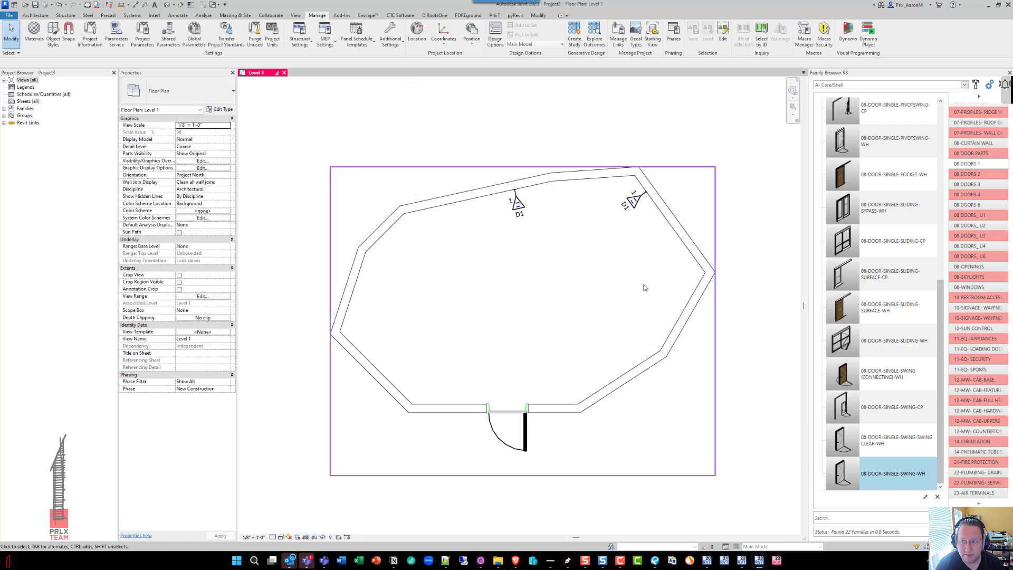